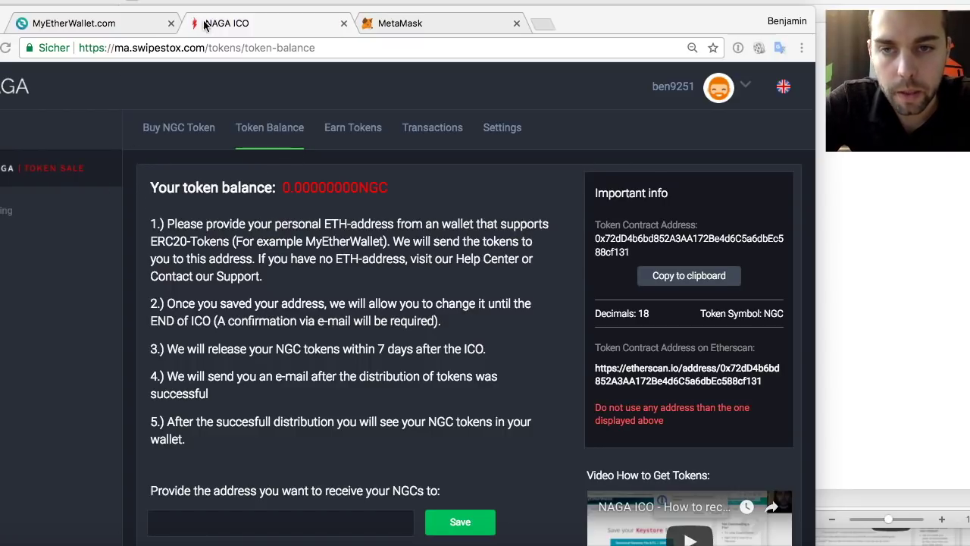
# - Scroll through the NAGA ICO Token Balance instructions and the Important info panel
pyautogui.scroll(-3, 432, 158)
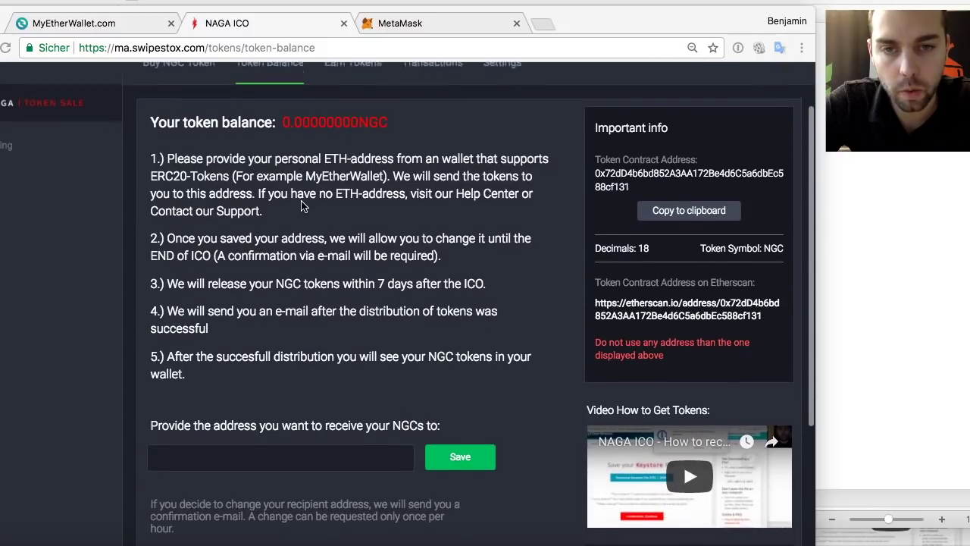
pyautogui.scroll(2, 302, 205)
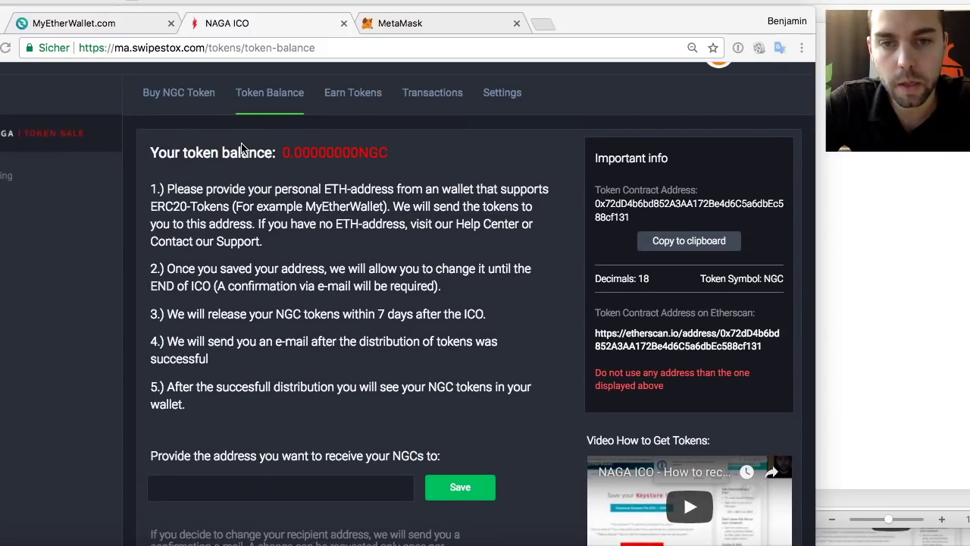
pyautogui.scroll(-5, 289, 154)
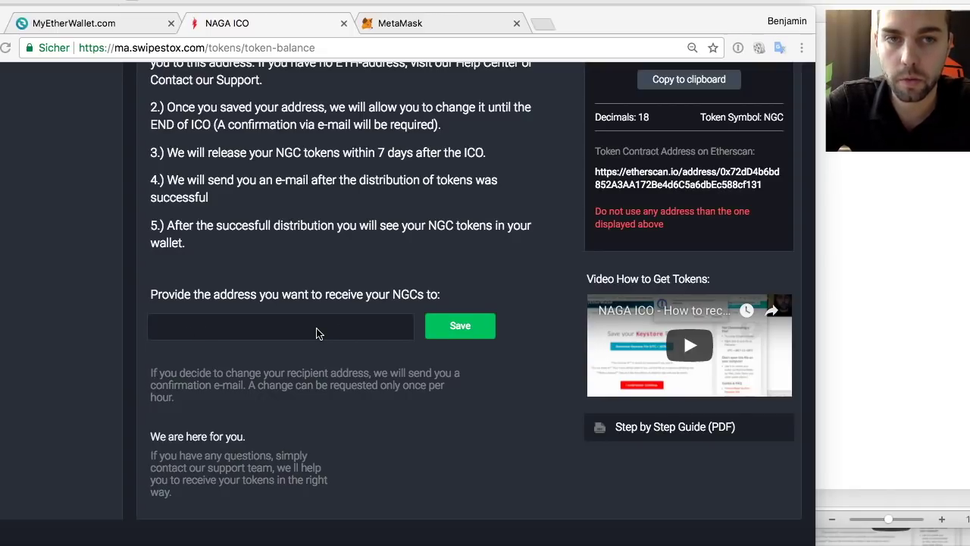
# - Create a new MyEtherWallet wallet protected by a password
pyautogui.click(128, 30)
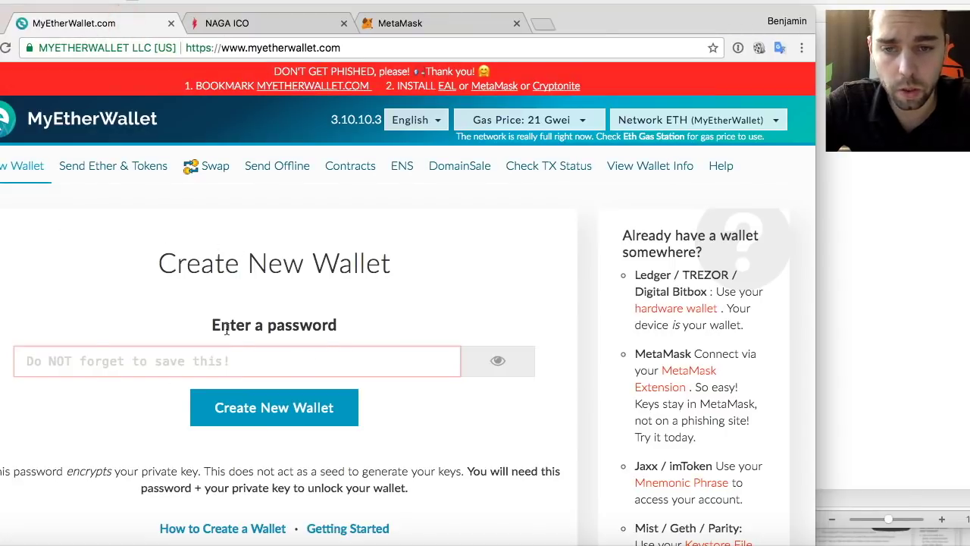
pyautogui.click(223, 351)
pyautogui.write('***********')
pyautogui.click(275, 405)
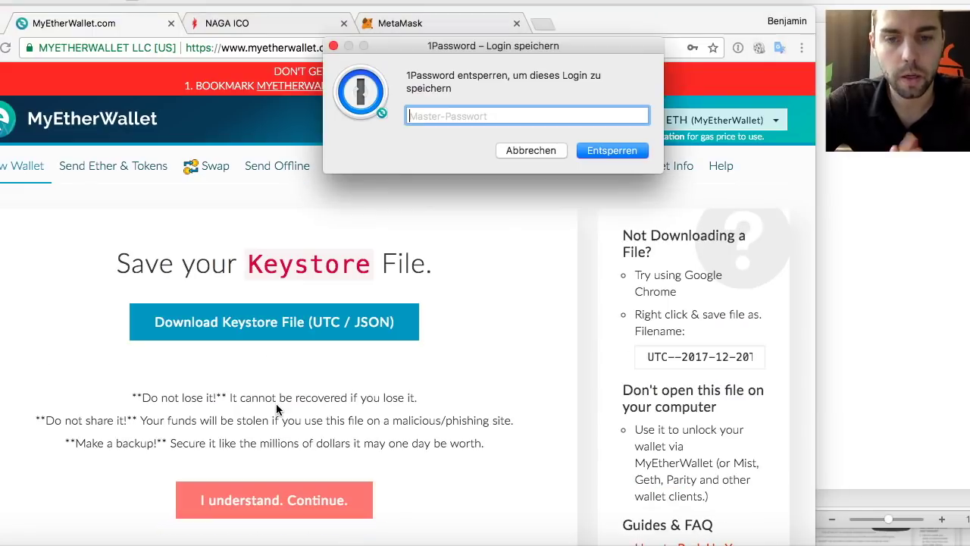
pyautogui.click(523, 153)
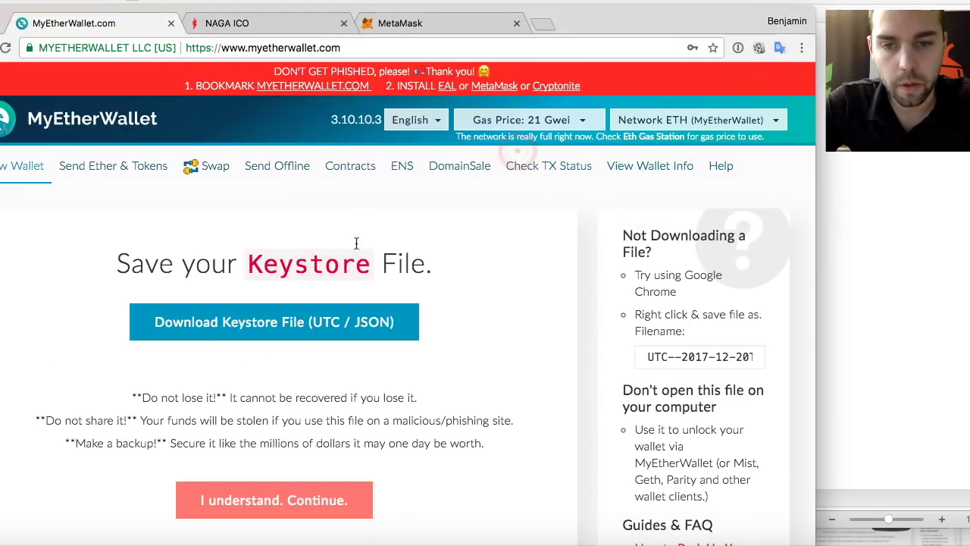
# - Download the new wallet's UTC / JSON keystore file
pyautogui.scroll(-1, 336, 327)
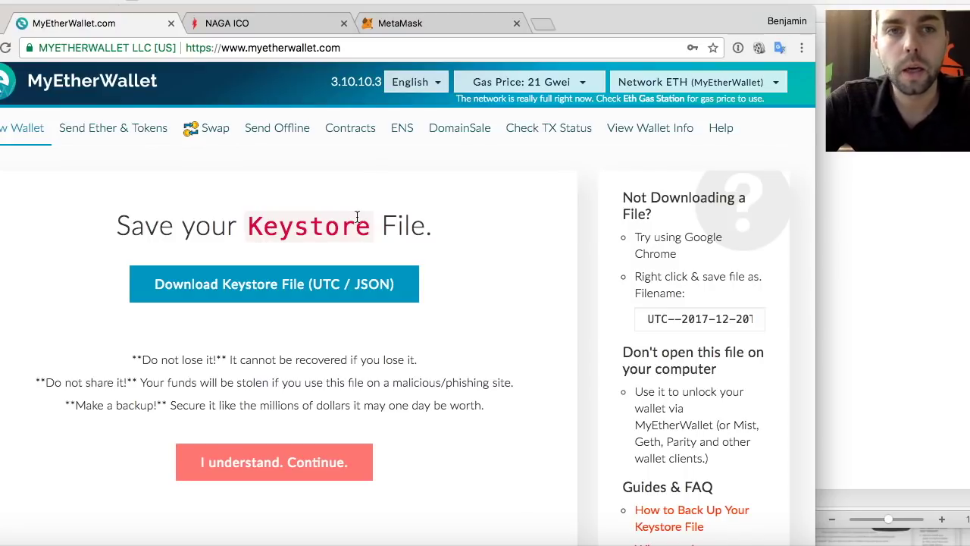
pyautogui.click(287, 283)
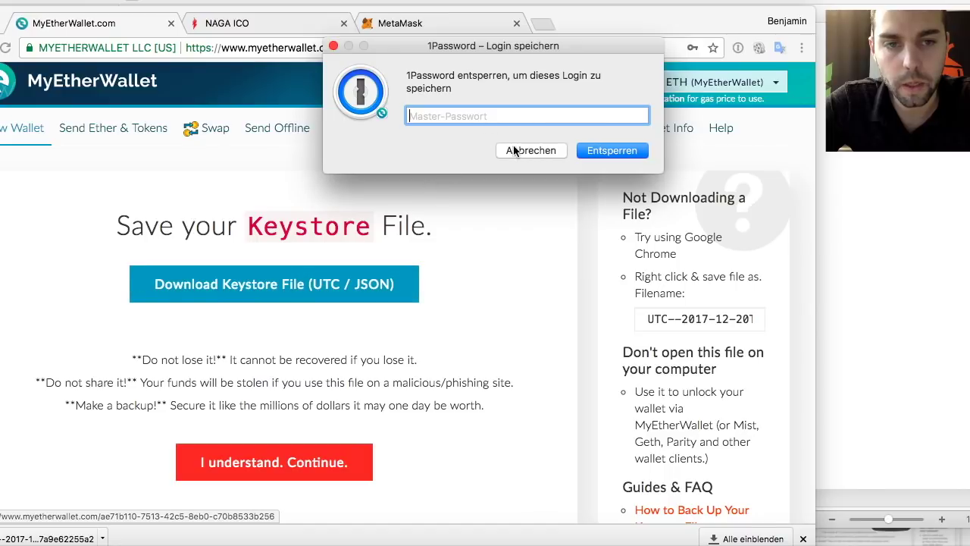
pyautogui.click(514, 151)
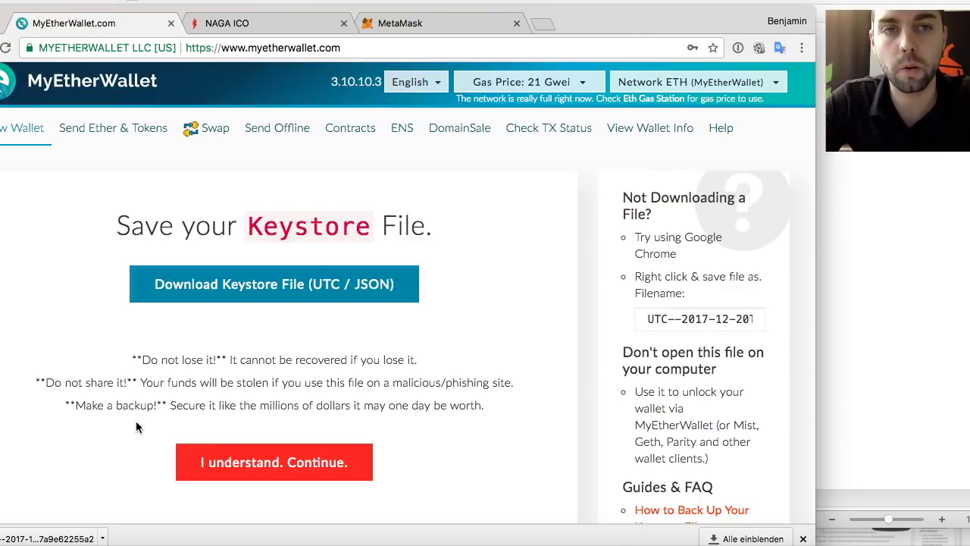
# - Continue past the keystore step and print the paper wallet
pyautogui.click(213, 467)
pyautogui.click(524, 154)
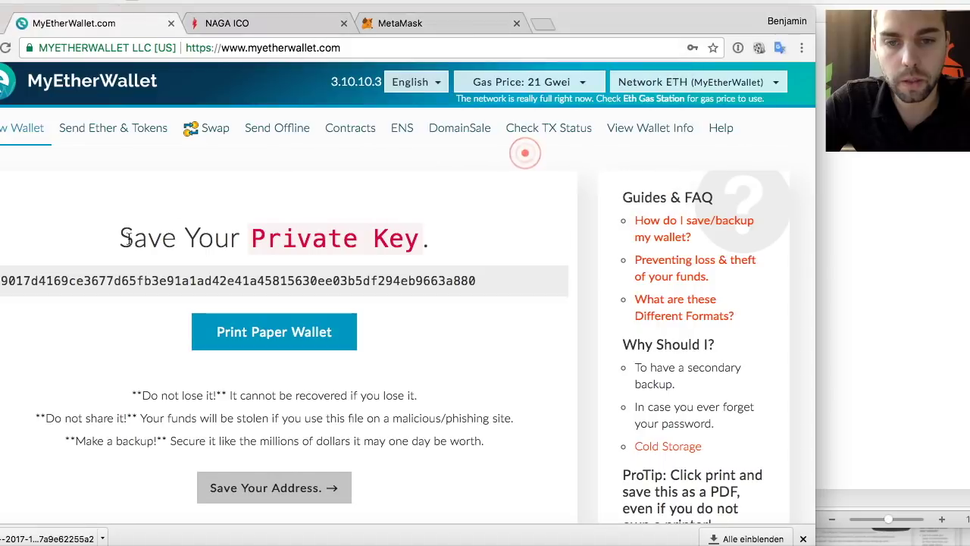
pyautogui.click(246, 326)
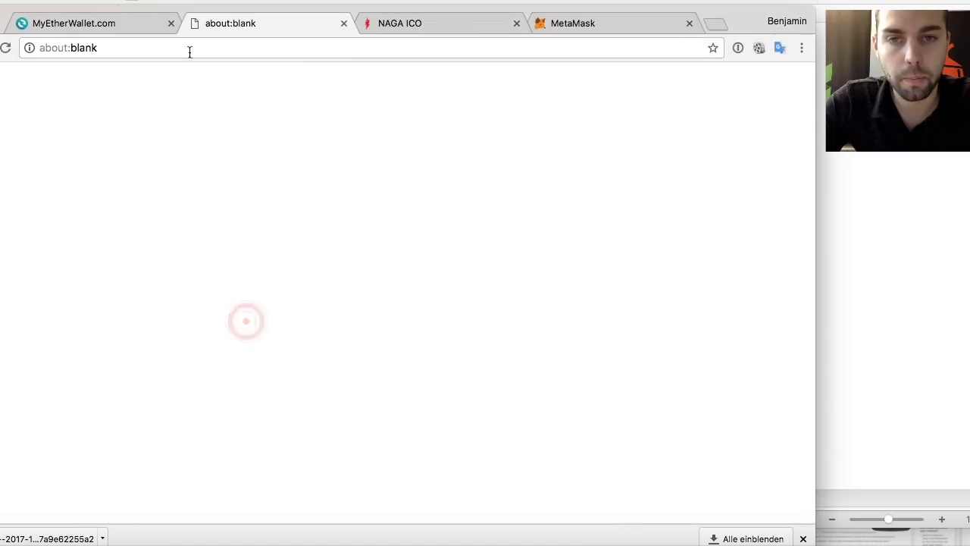
pyautogui.click(512, 152)
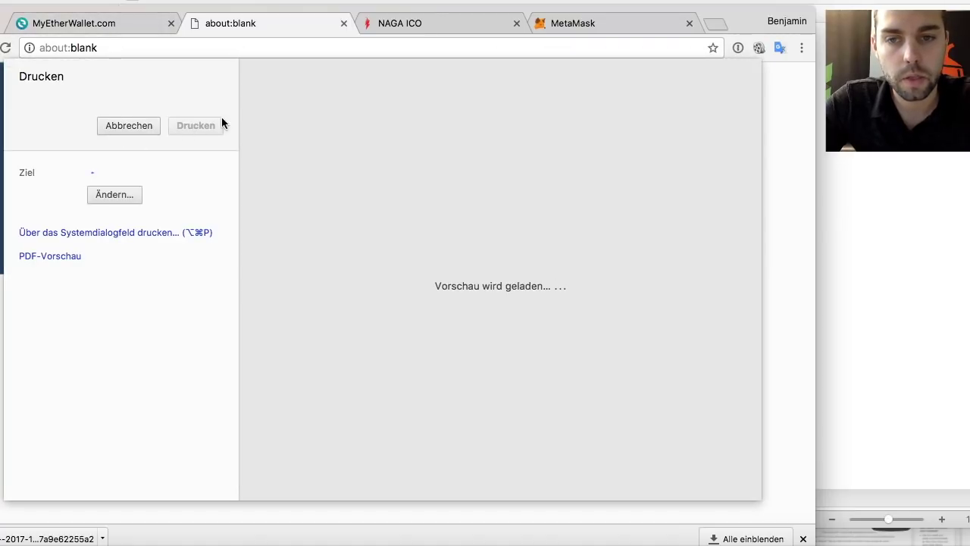
# - Save the paper wallet as a PDF replacing about_blank.pdf, then continue to the unlock page
pyautogui.click(169, 119)
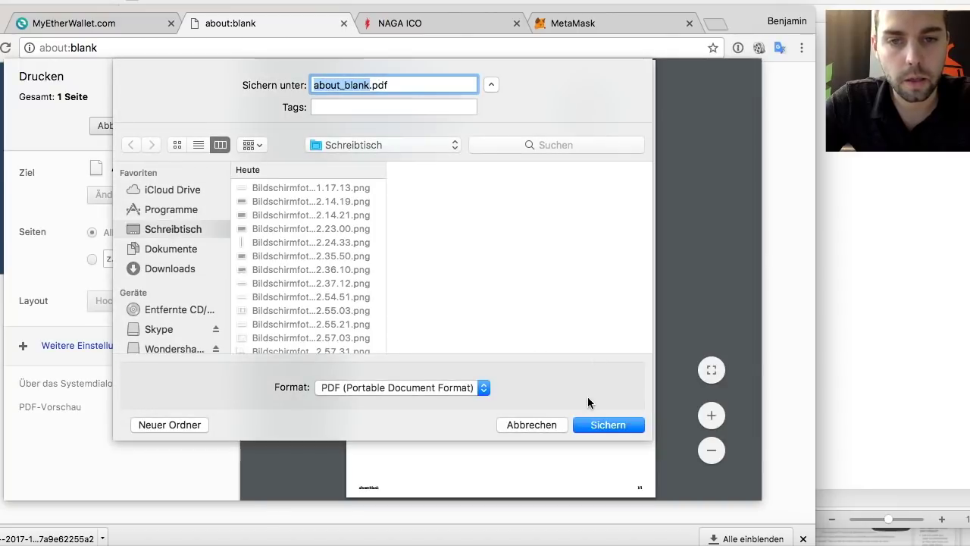
pyautogui.click(595, 414)
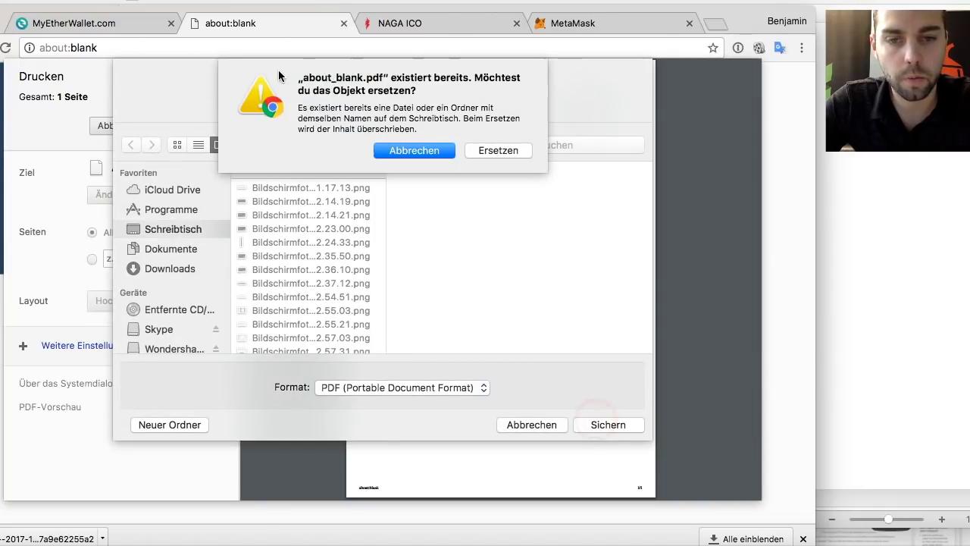
pyautogui.click(498, 150)
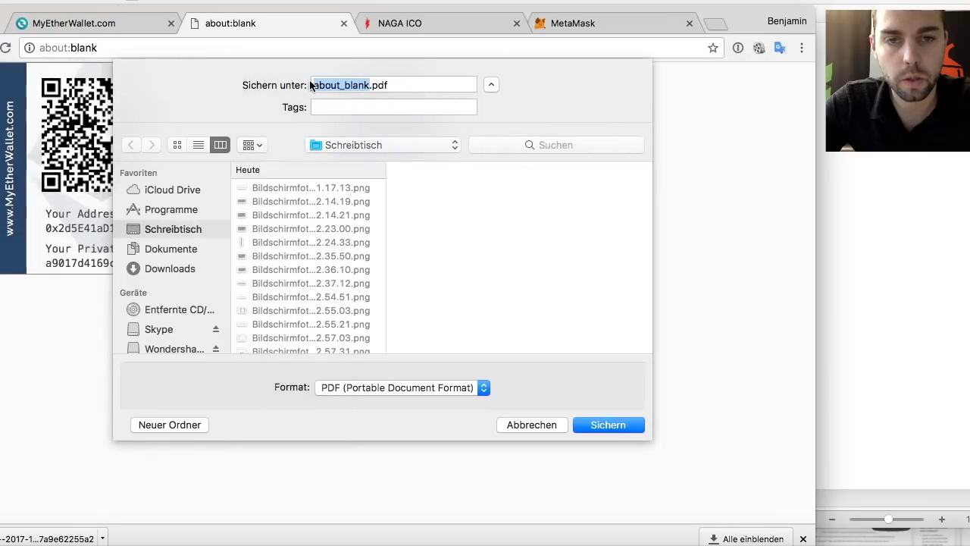
pyautogui.click(121, 27)
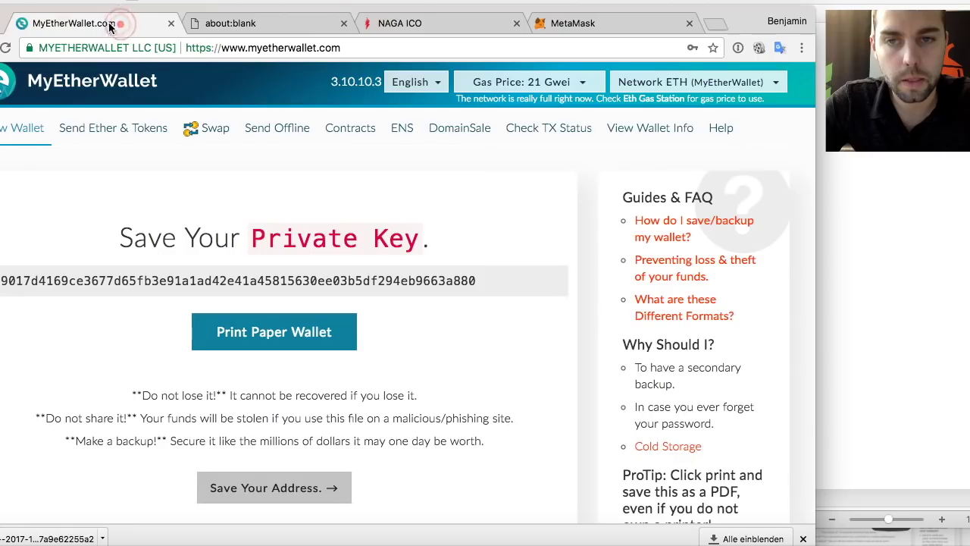
pyautogui.click(263, 489)
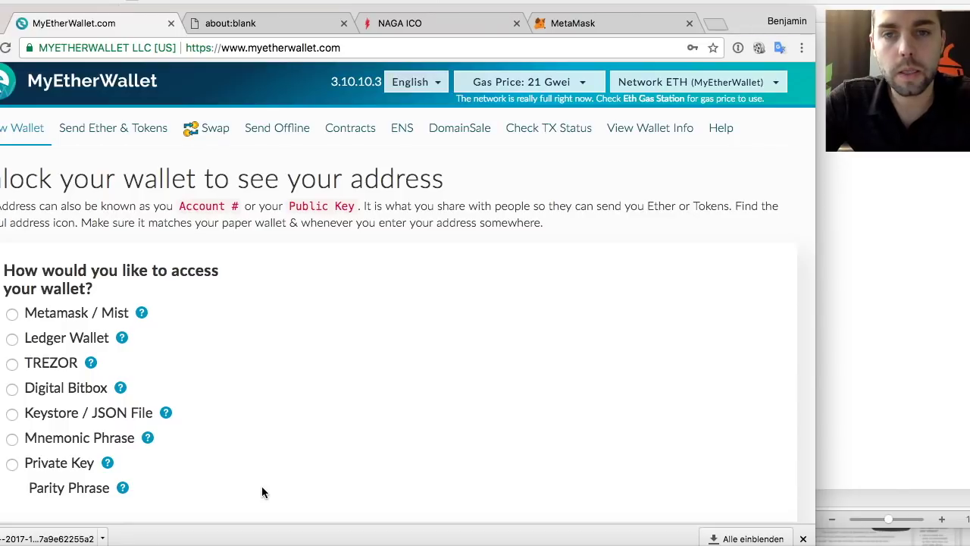
# - Choose Keystore / JSON File and load the downloaded UTC keystore file
pyautogui.click(375, 24)
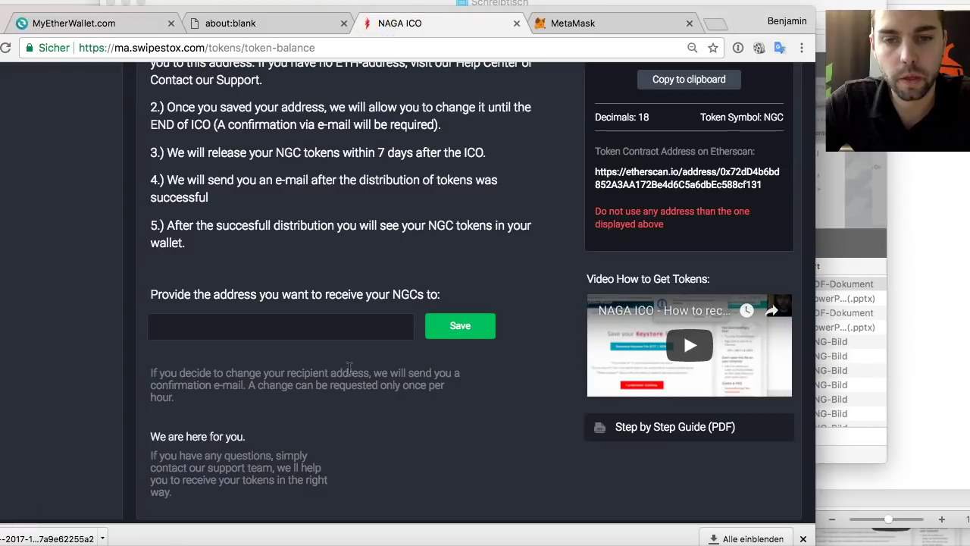
pyautogui.click(81, 23)
pyautogui.scroll(-2, 137, 353)
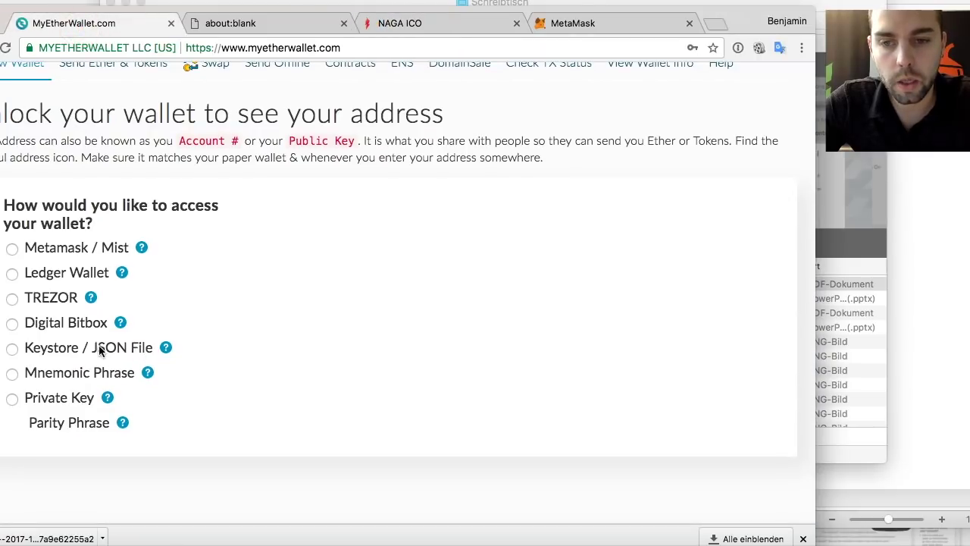
pyautogui.click(13, 349)
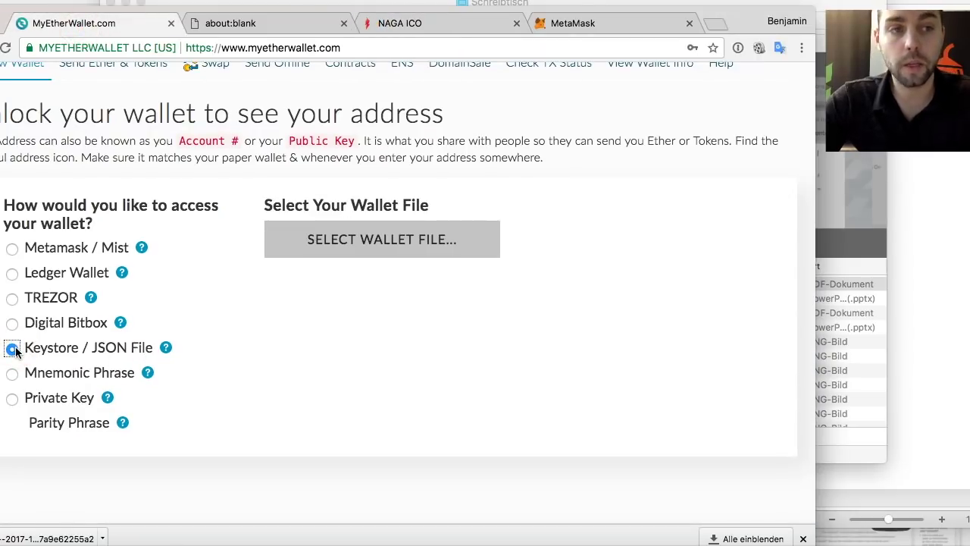
pyautogui.click(332, 241)
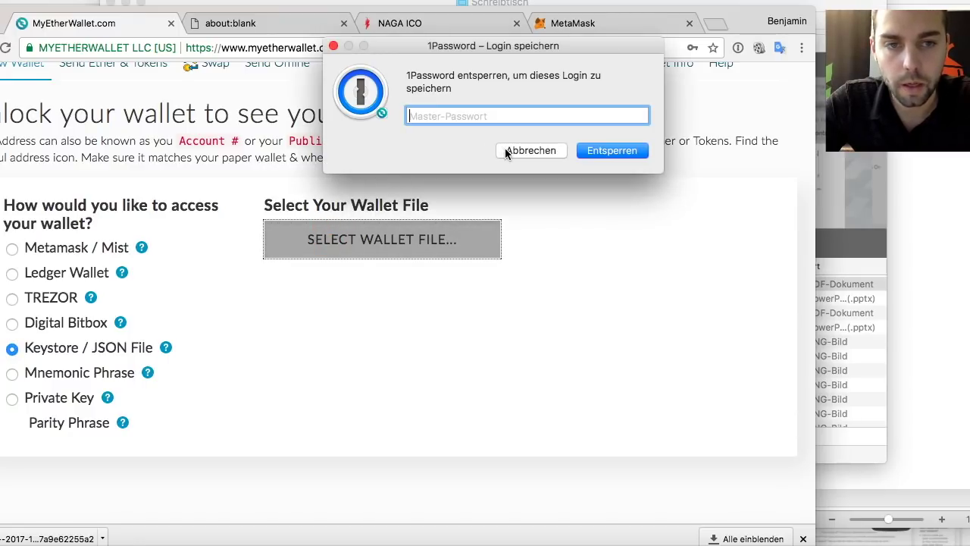
pyautogui.click(509, 151)
pyautogui.click(515, 149)
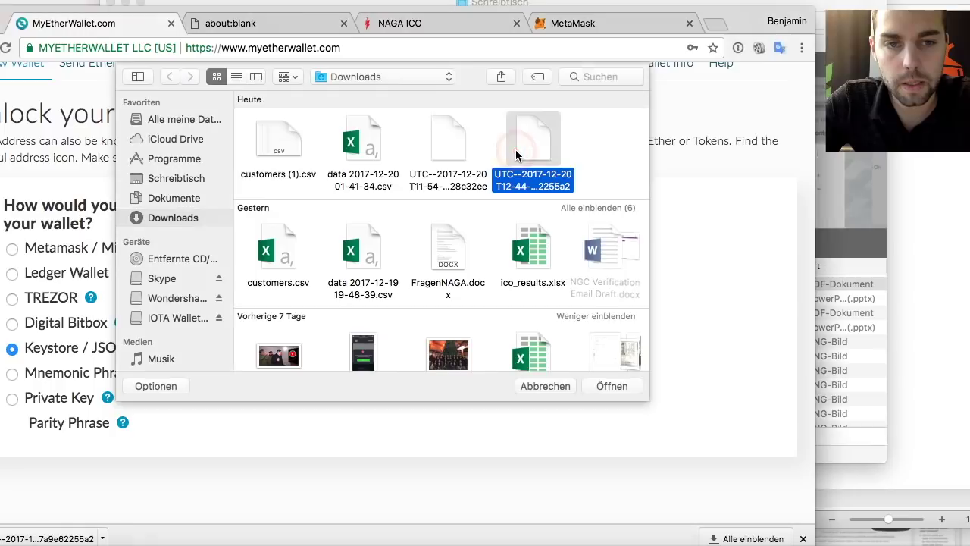
pyautogui.click(607, 384)
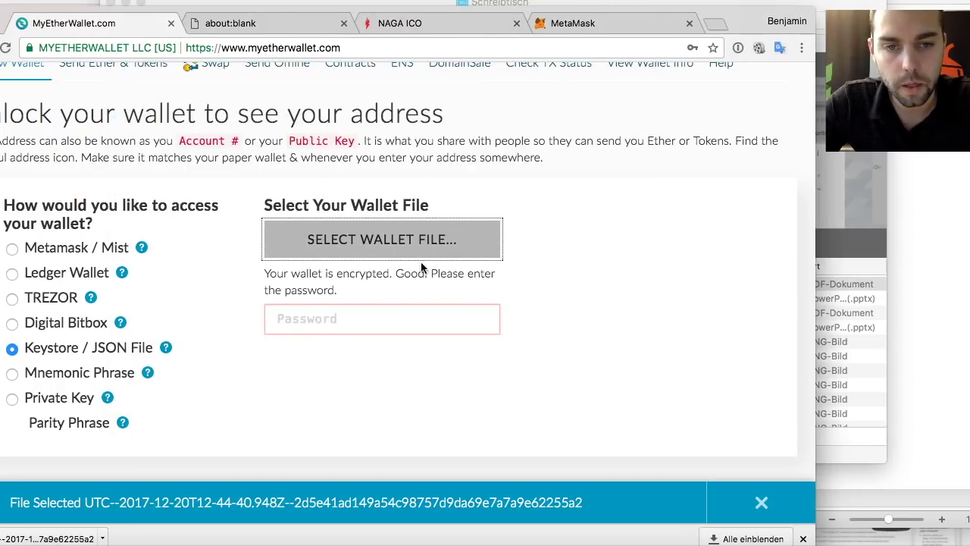
# - Unlock the wallet with its password and select the wallet address for copying
pyautogui.click(338, 320)
pyautogui.write('••••••••••')
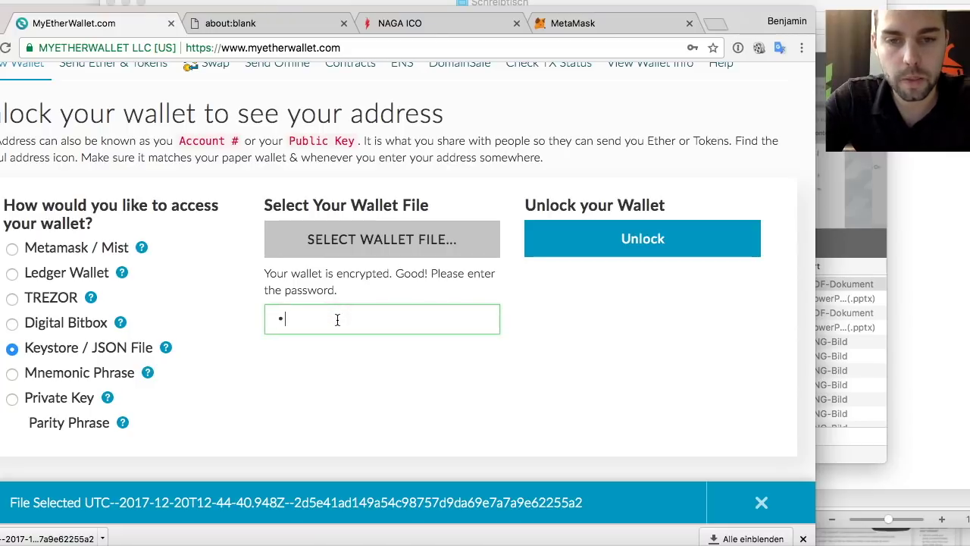
pyautogui.click(565, 238)
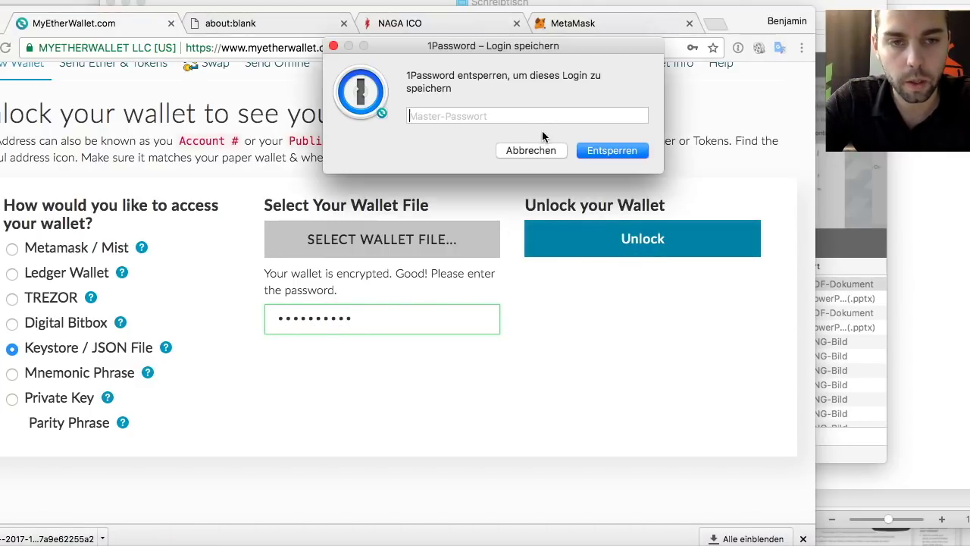
pyautogui.click(535, 149)
pyautogui.scroll(-5, 464, 250)
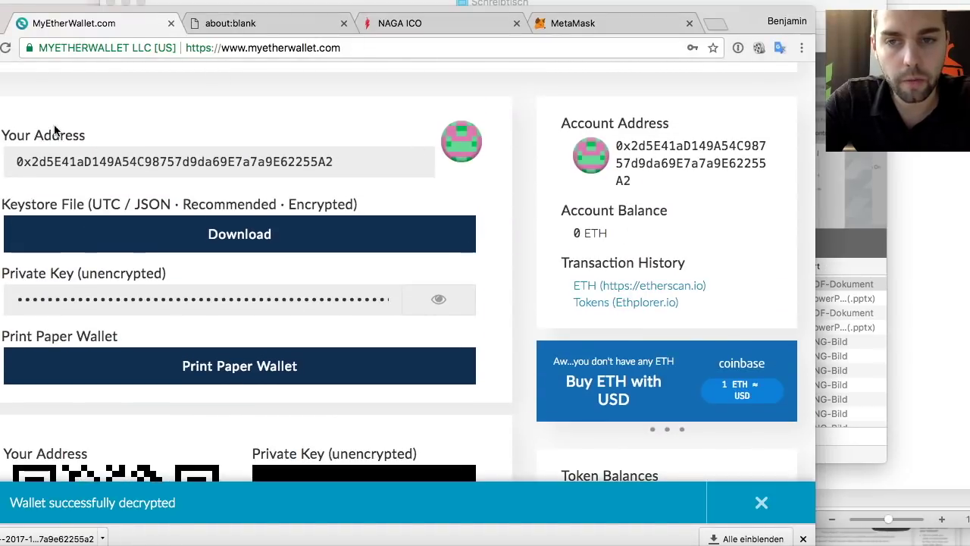
pyautogui.scroll(-3, 411, 182)
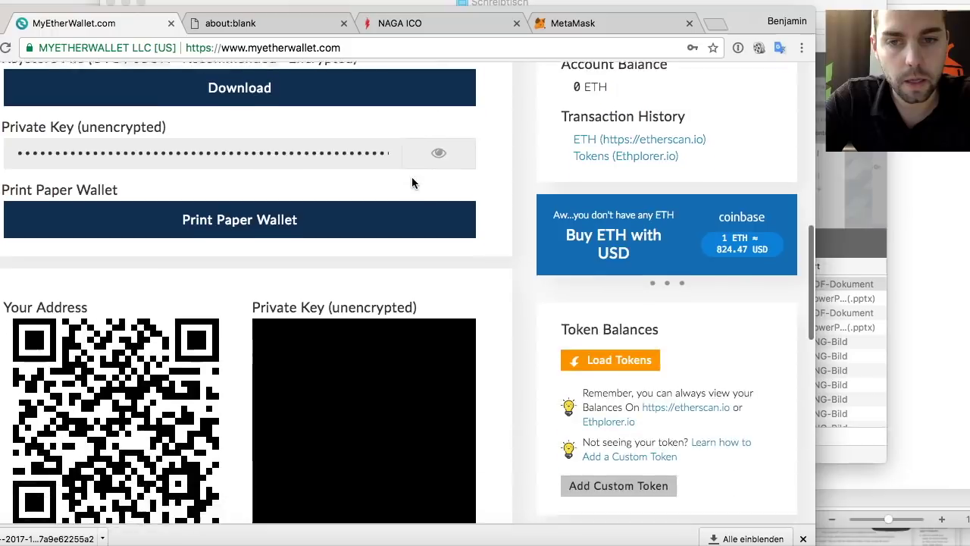
pyautogui.scroll(3, 402, 178)
pyautogui.click(226, 155)
pyautogui.press('super+c')
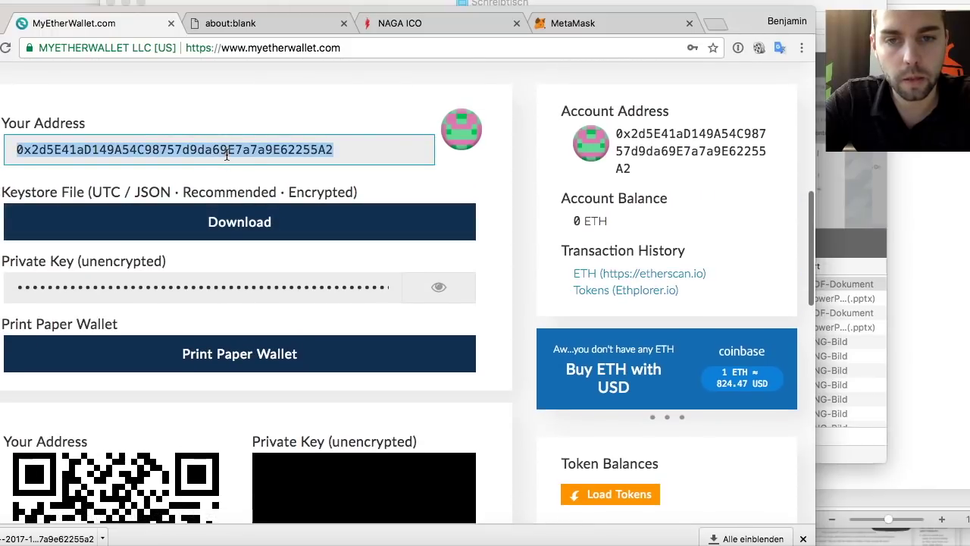
pyautogui.click(343, 22)
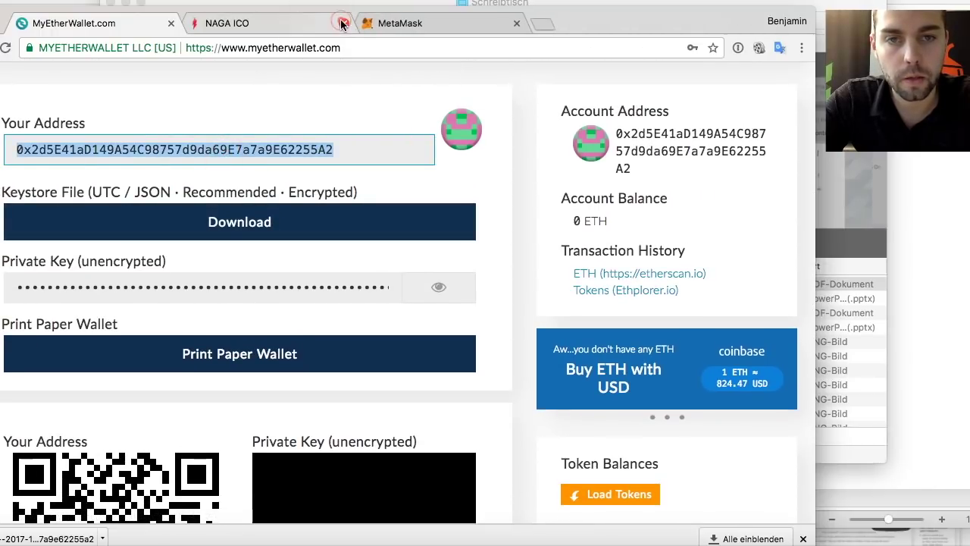
# - Paste the new wallet address as the NGC receiving address, save it, and review the verification box
pyautogui.click(274, 22)
pyautogui.press('super+v')
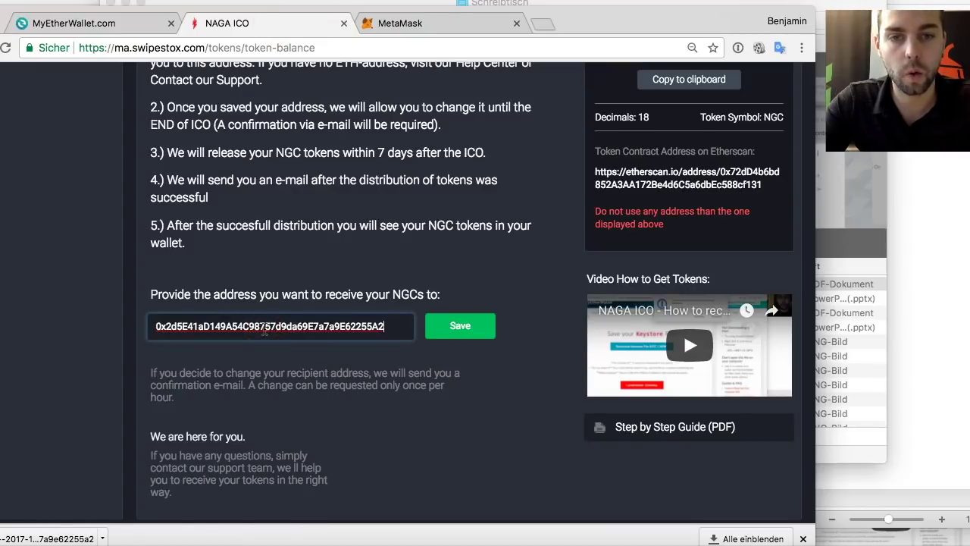
pyautogui.click(428, 334)
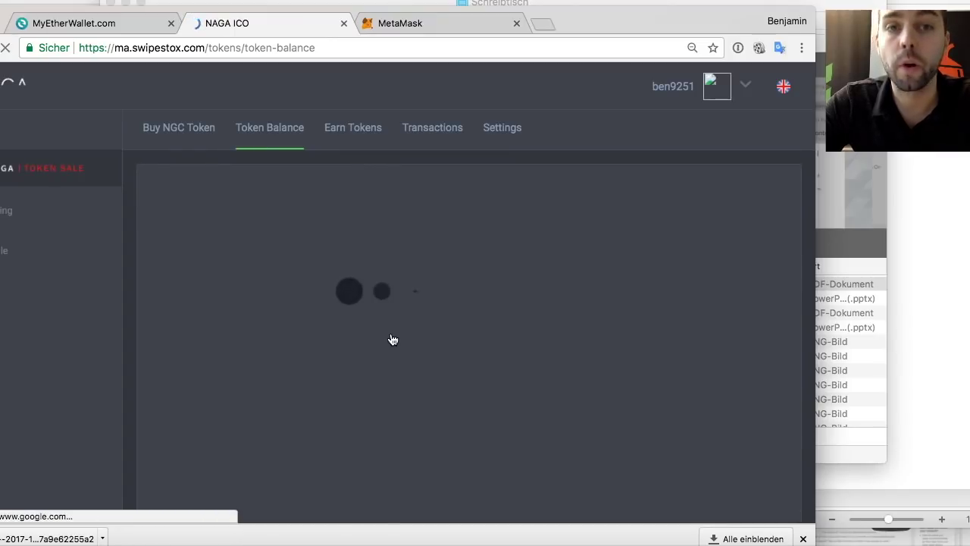
pyautogui.scroll(-4, 391, 333)
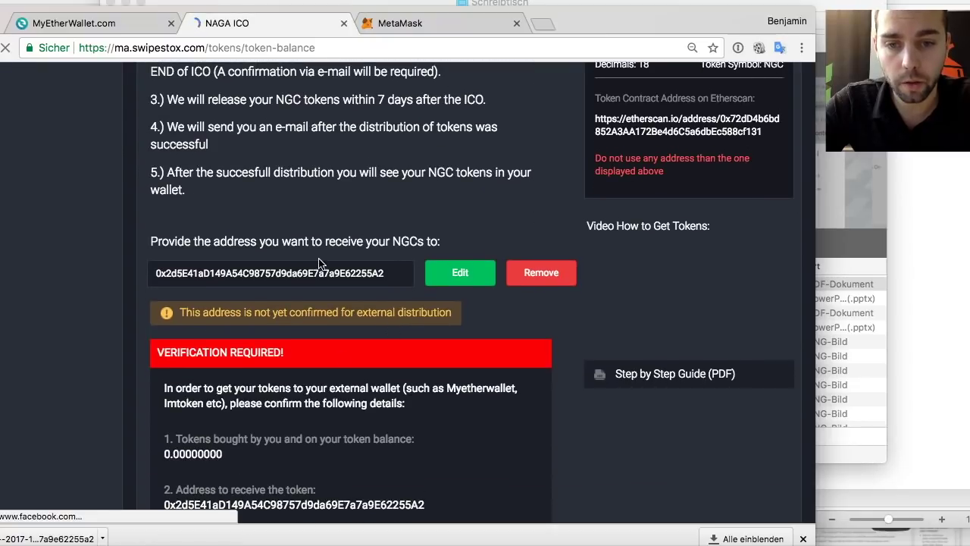
pyautogui.scroll(5, 314, 257)
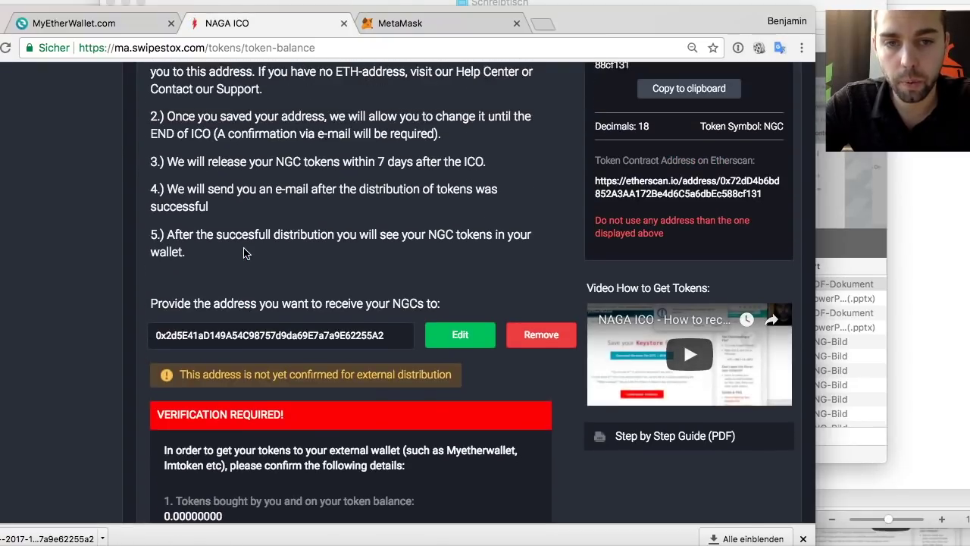
pyautogui.scroll(-4, 356, 108)
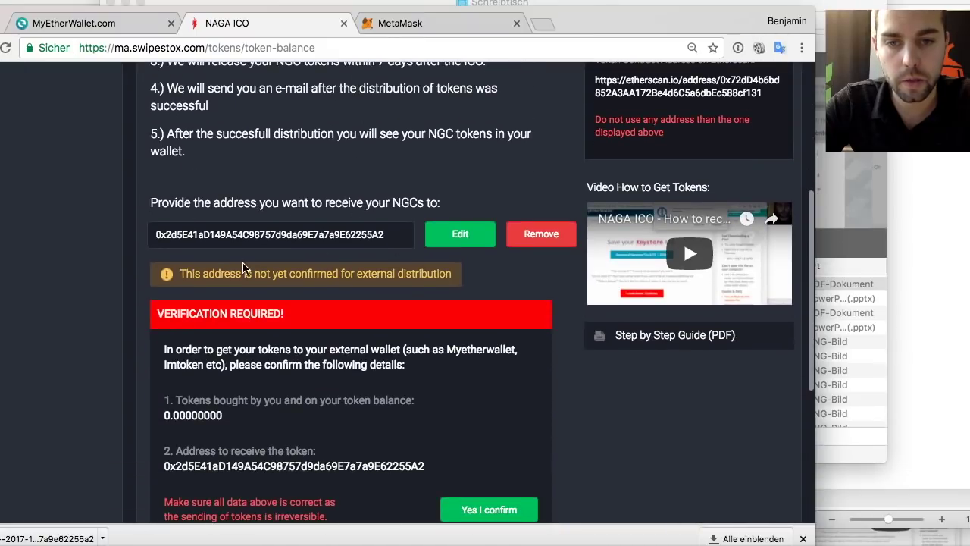
pyautogui.scroll(-2, 243, 267)
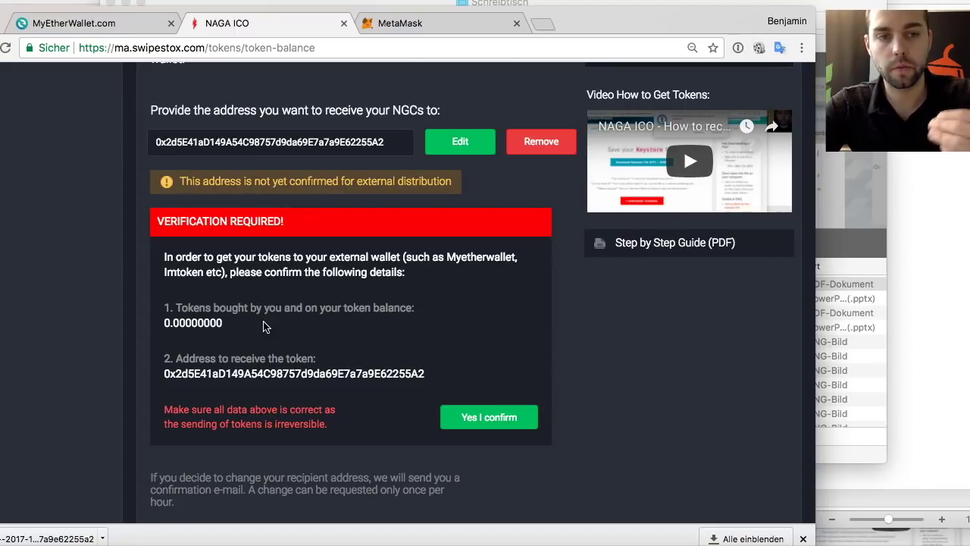
pyautogui.scroll(1, 250, 427)
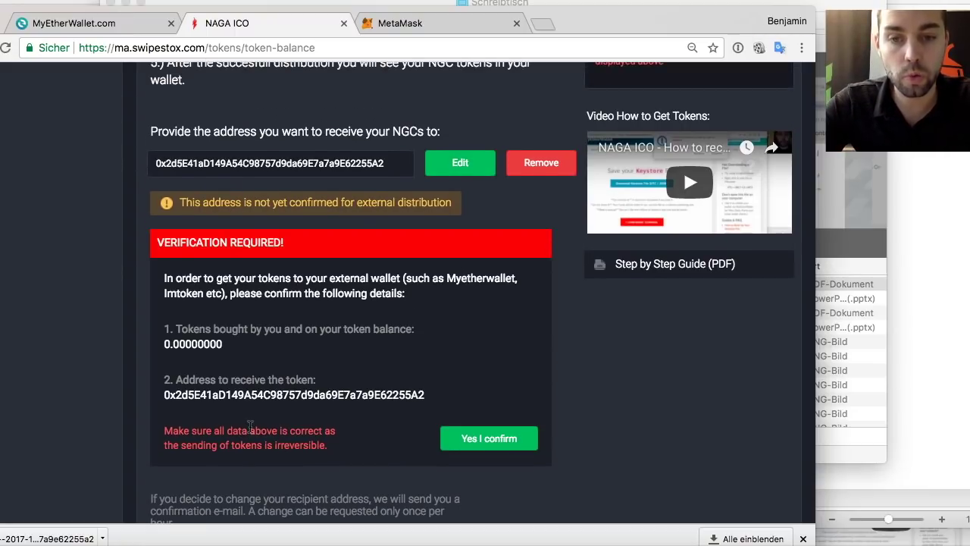
pyautogui.scroll(5, 254, 392)
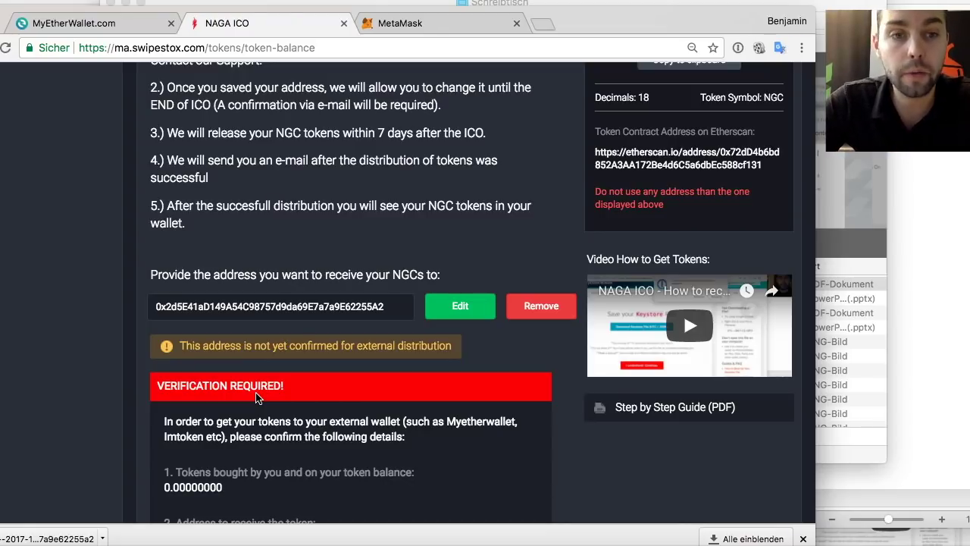
pyautogui.scroll(-2, 257, 391)
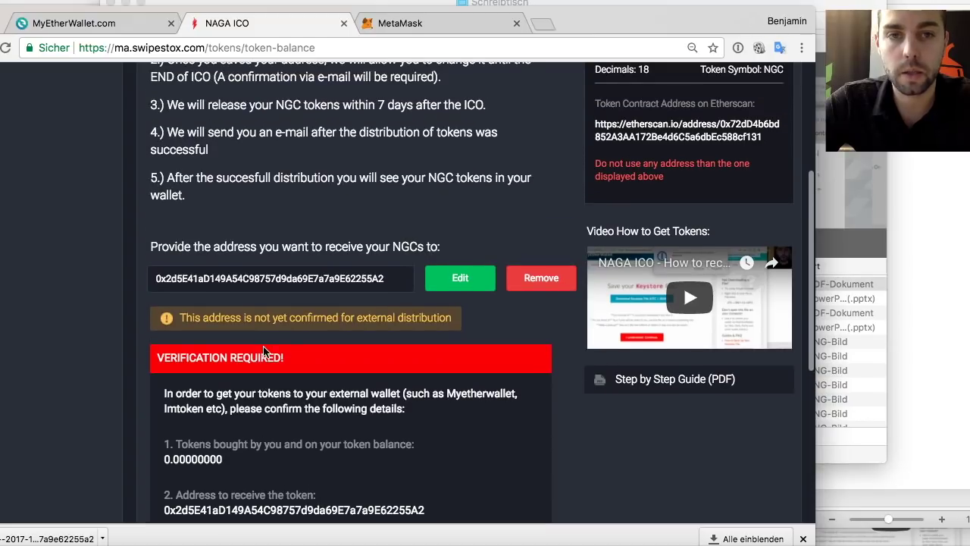
pyautogui.scroll(5, 276, 264)
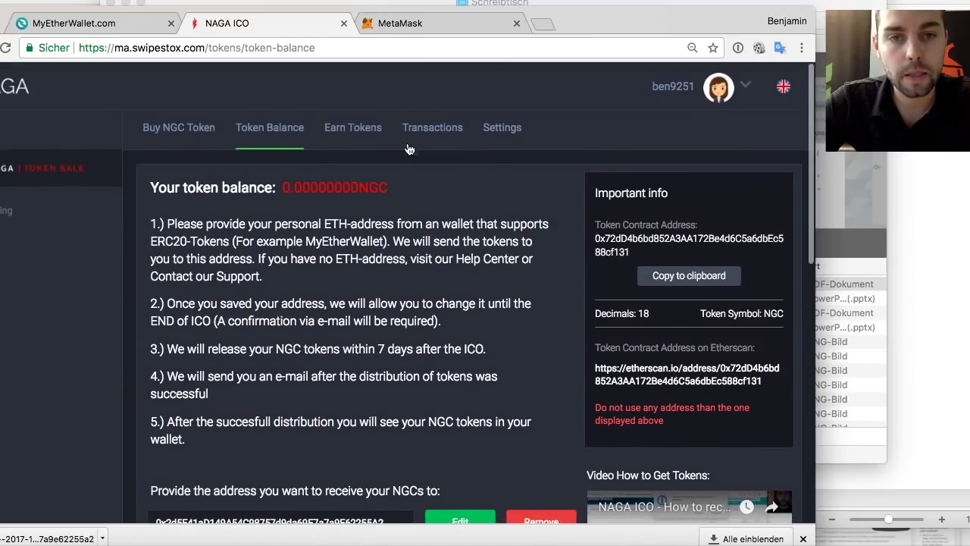
# - Add the MetaMask extension to Chrome via metamask.io's GET CHROME EXTENSION link
pyautogui.click(403, 28)
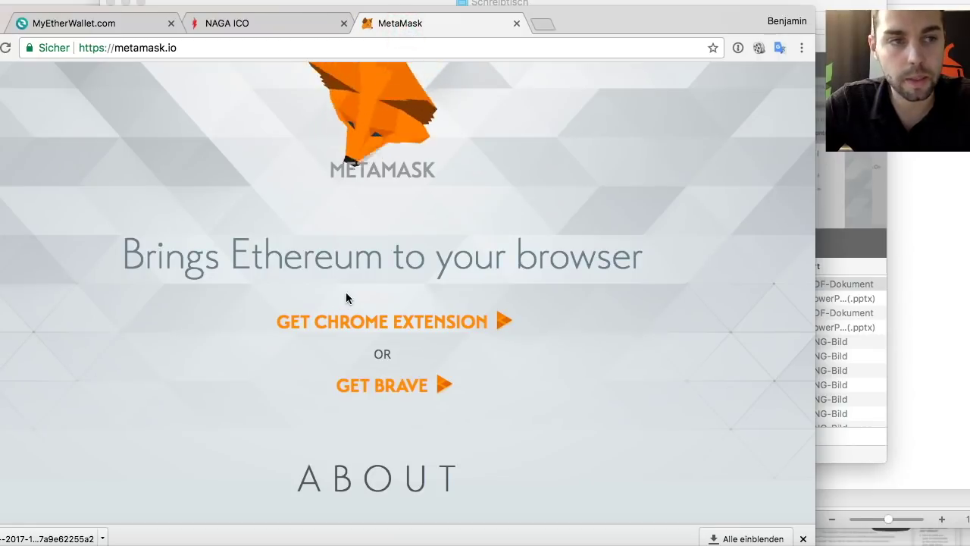
pyautogui.scroll(2, 352, 301)
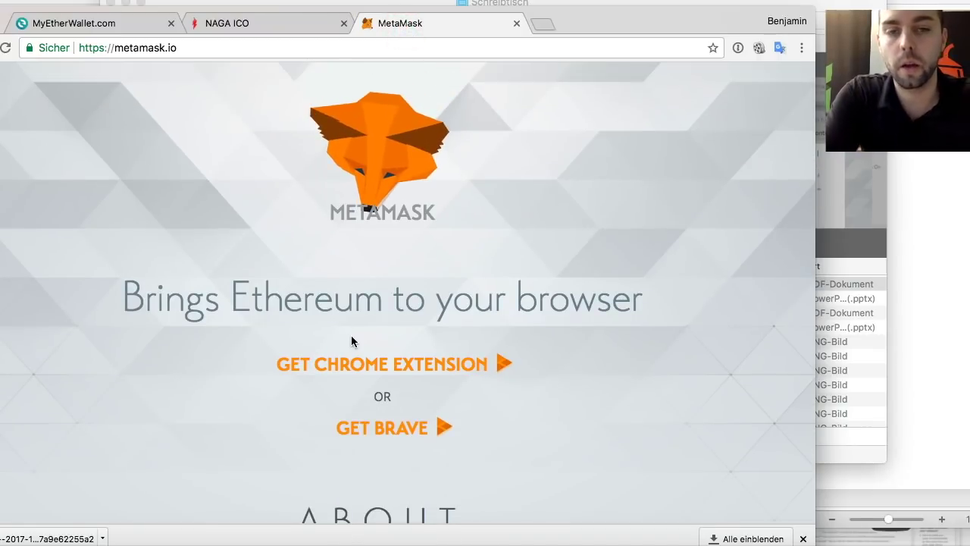
pyautogui.scroll(1, 351, 337)
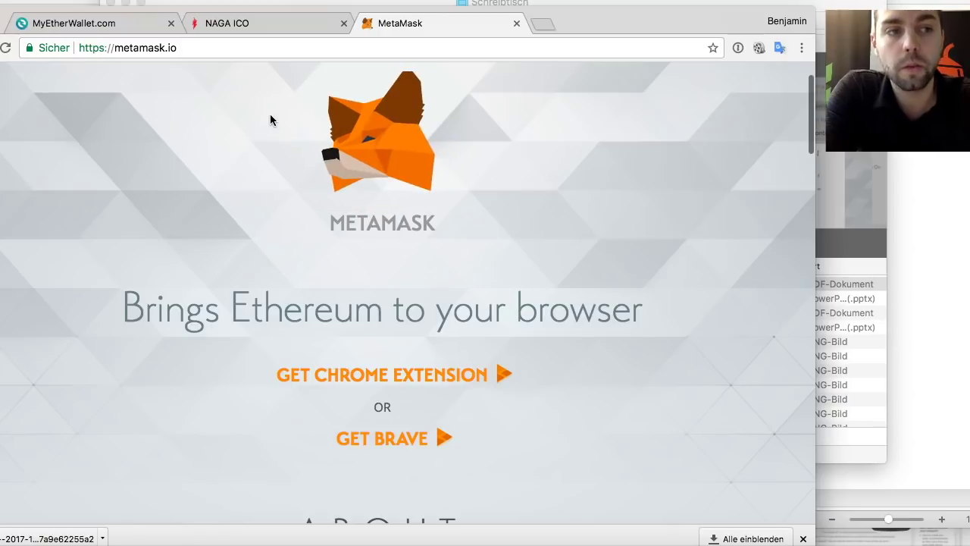
pyautogui.click(351, 377)
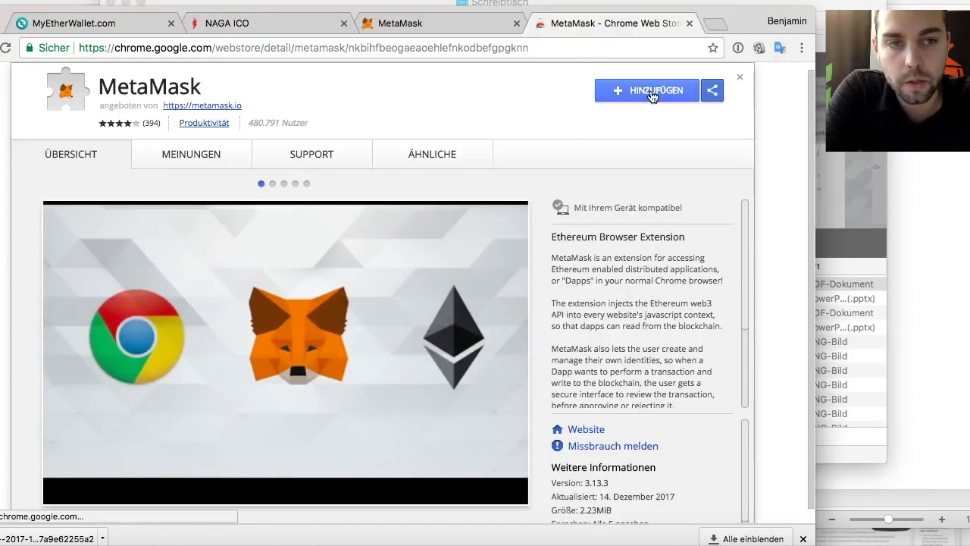
pyautogui.click(652, 92)
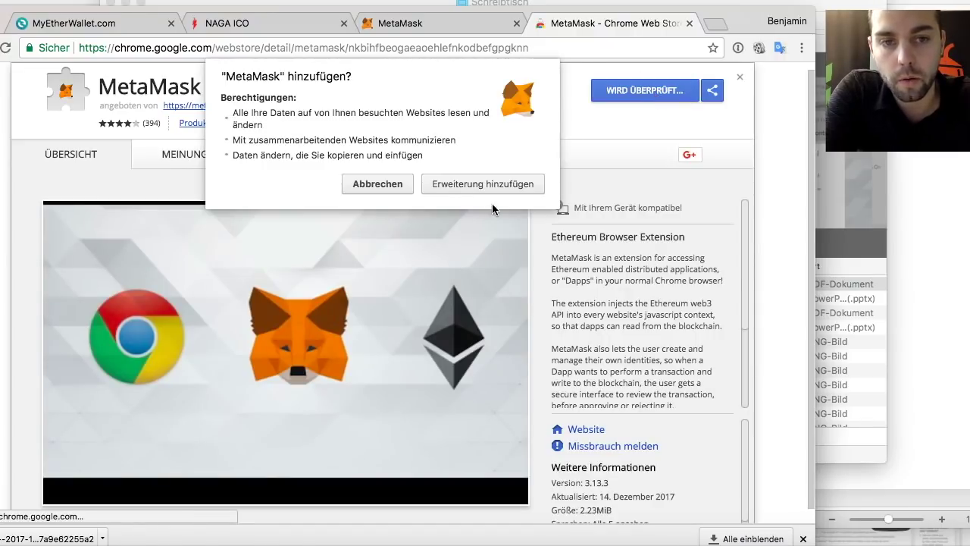
pyautogui.click(500, 184)
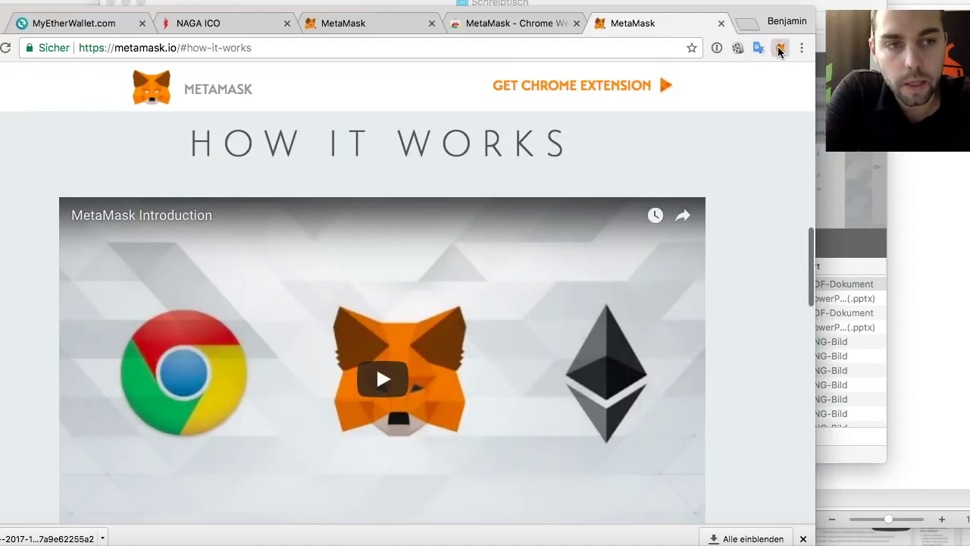
# - Accept MetaMask's privacy notice and Terms of Use
pyautogui.click(780, 48)
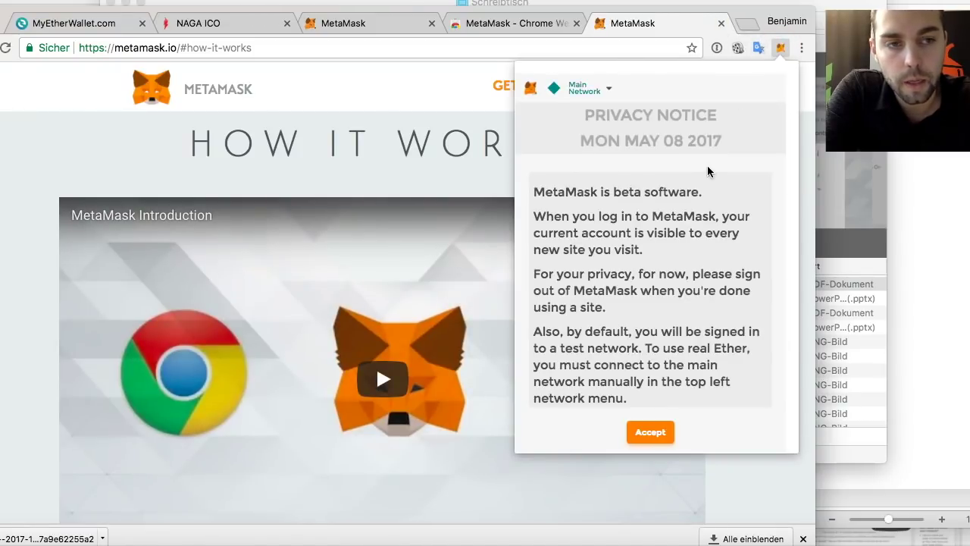
pyautogui.click(650, 430)
pyautogui.scroll(-15, 696, 218)
pyautogui.scroll(-20, 696, 218)
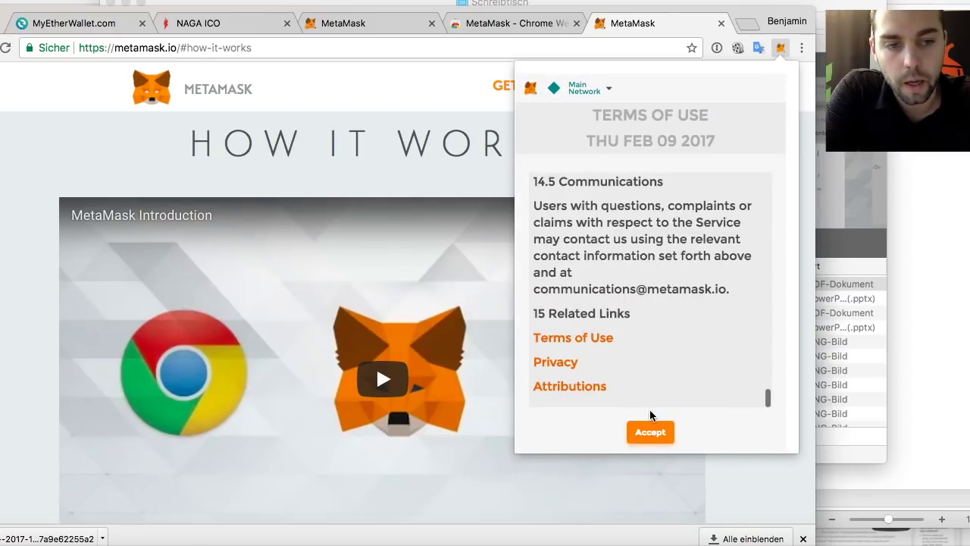
pyautogui.click(648, 431)
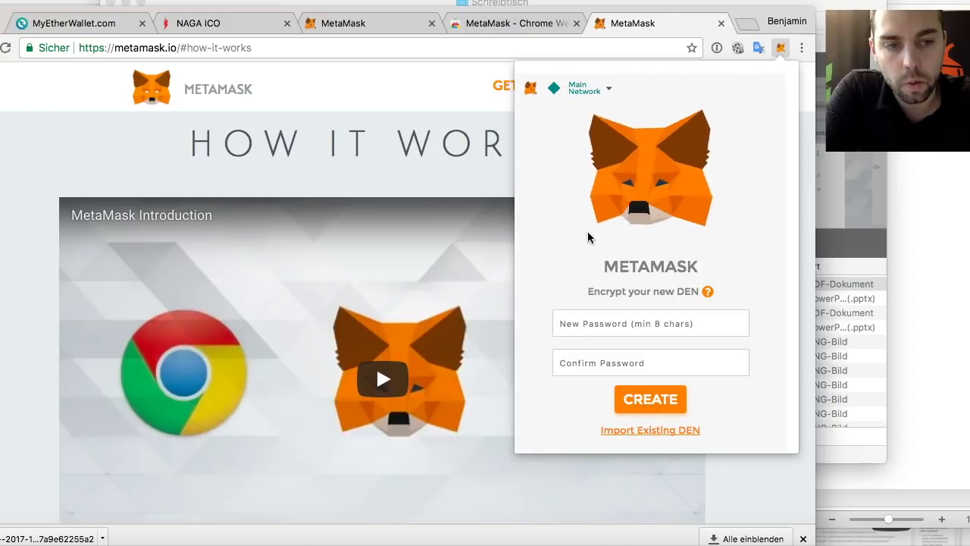
# - Create a MetaMask vault with a new, confirmed password
pyautogui.write('••••••••••')
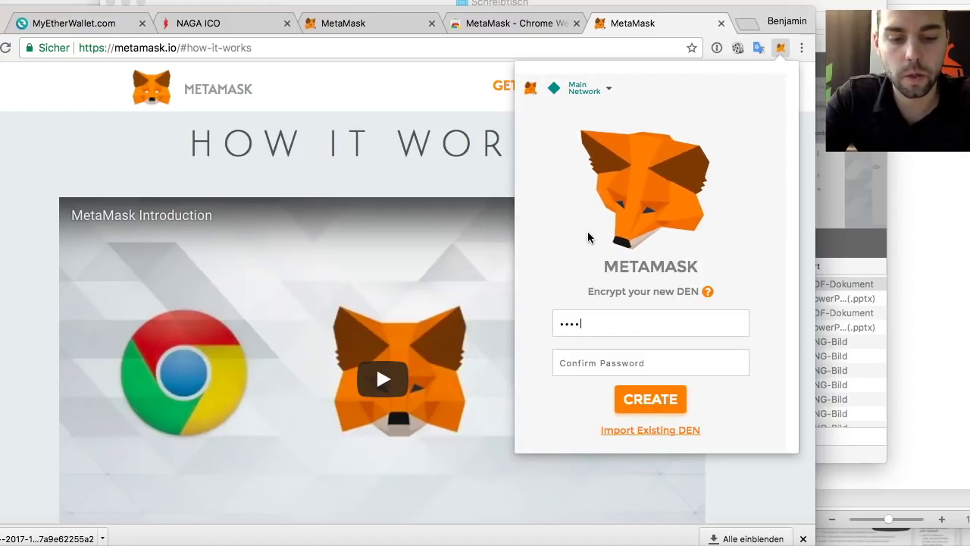
pyautogui.press('Tab')
pyautogui.write('••••••••••')
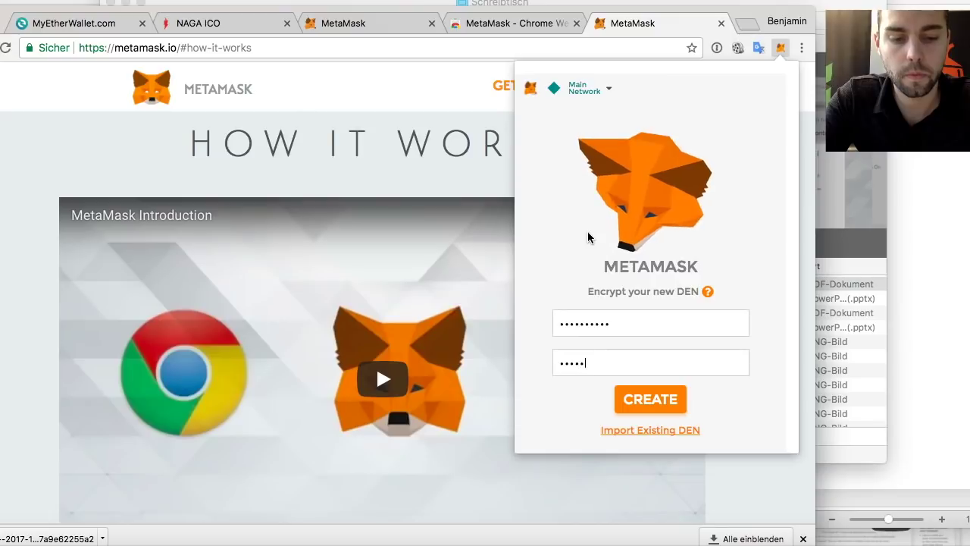
pyautogui.click(641, 396)
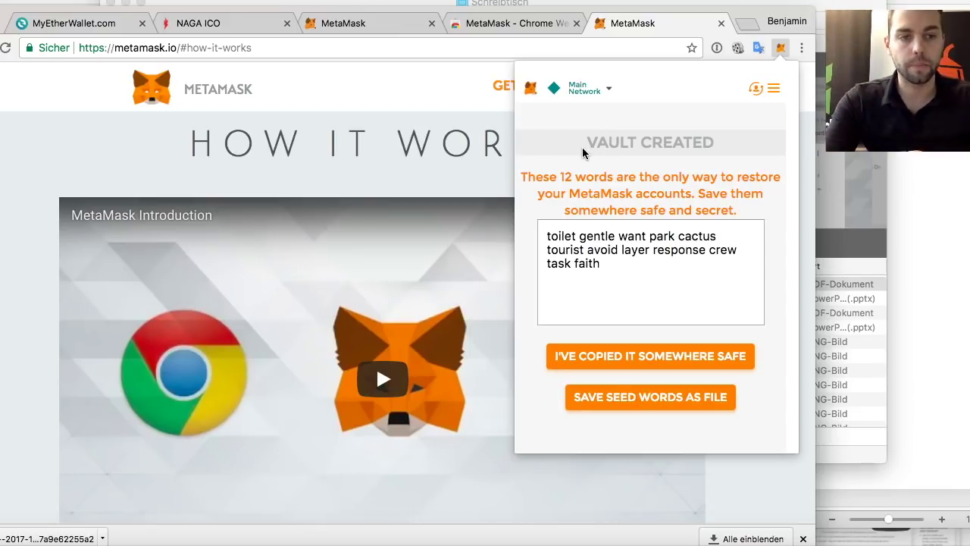
# - Confirm the recovery words are saved, then copy Account 1's address into the browser address bar
pyautogui.click(639, 356)
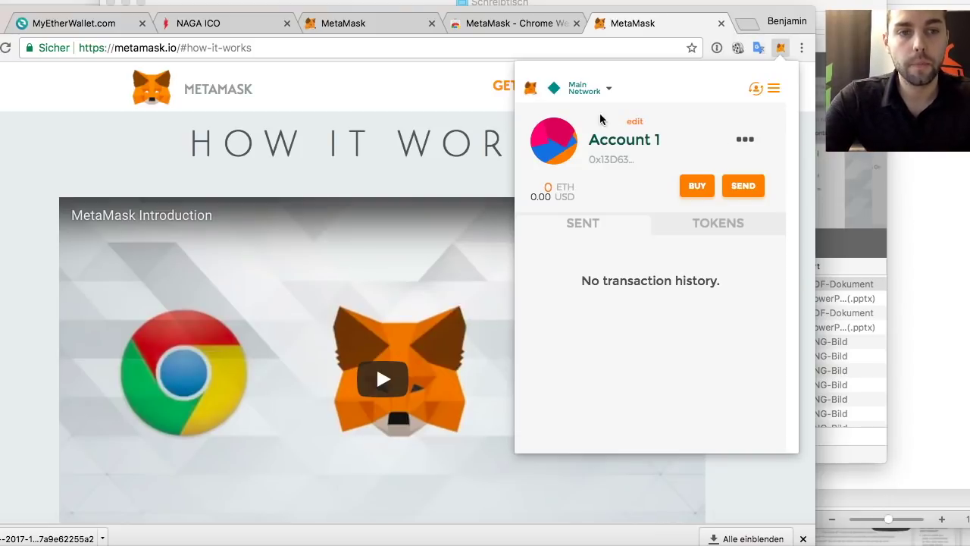
pyautogui.click(750, 144)
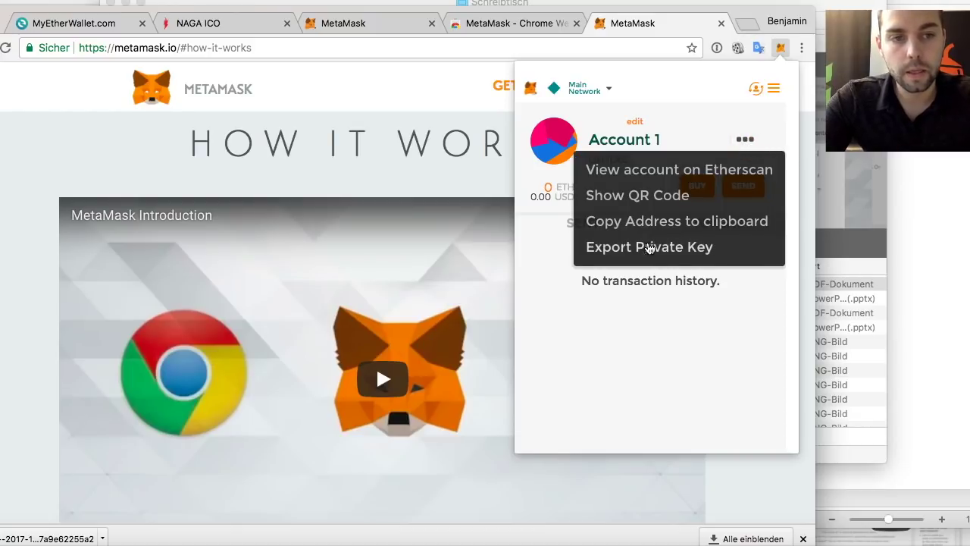
pyautogui.click(653, 221)
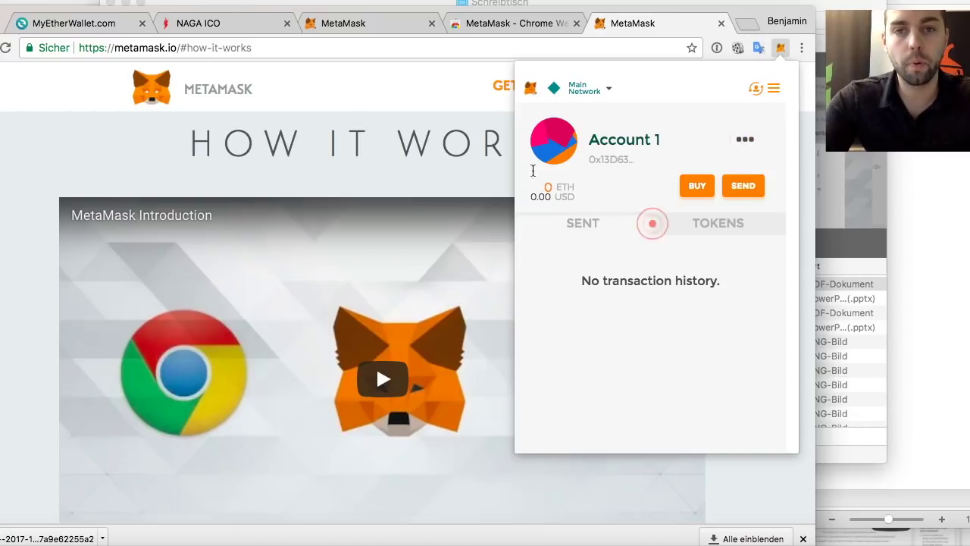
pyautogui.click(318, 48)
pyautogui.hotkey('ctrl', 'v')
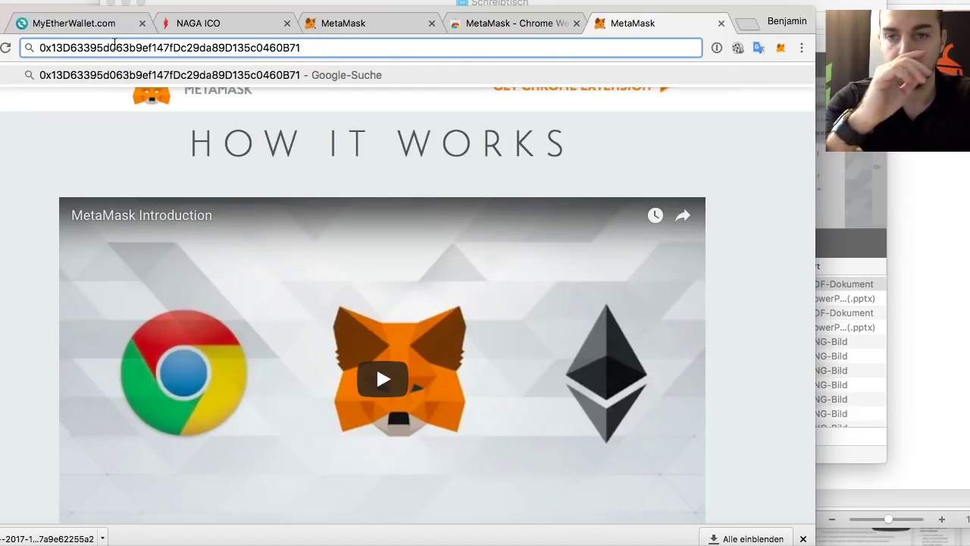
# - View Account 1 on Etherscan, confirm 0 Ether and no transactions, then return to NAGA ICO
pyautogui.click(781, 48)
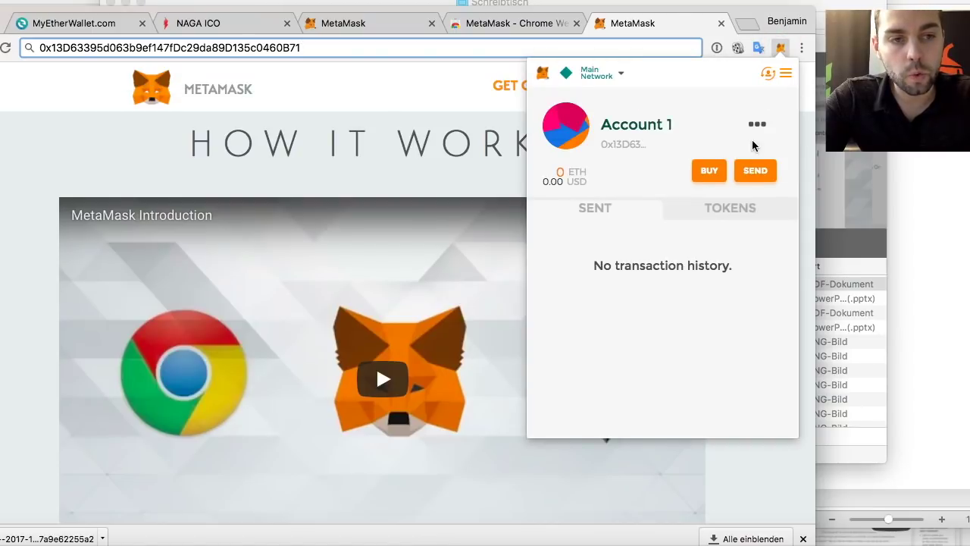
pyautogui.click(758, 124)
pyautogui.click(732, 156)
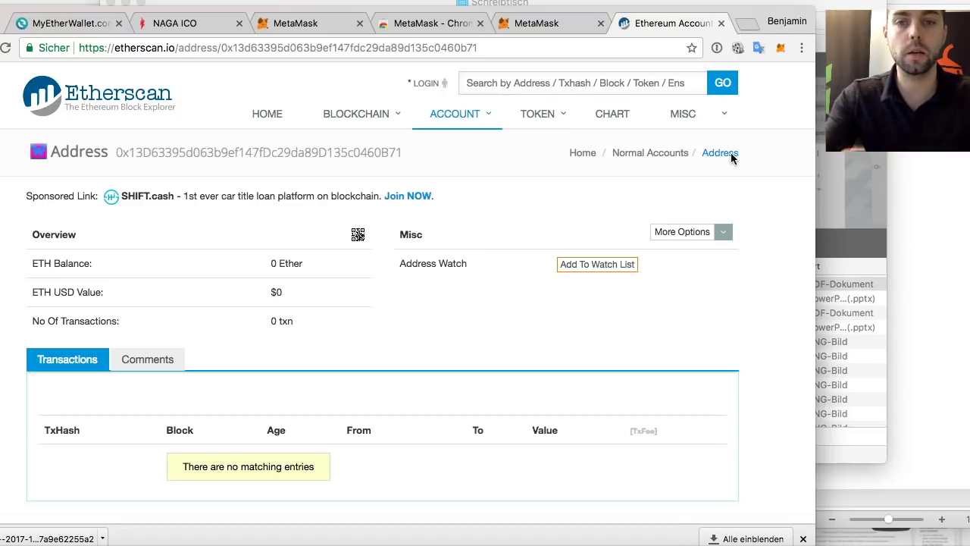
pyautogui.moveTo(118, 152); pyautogui.dragTo(406, 158)
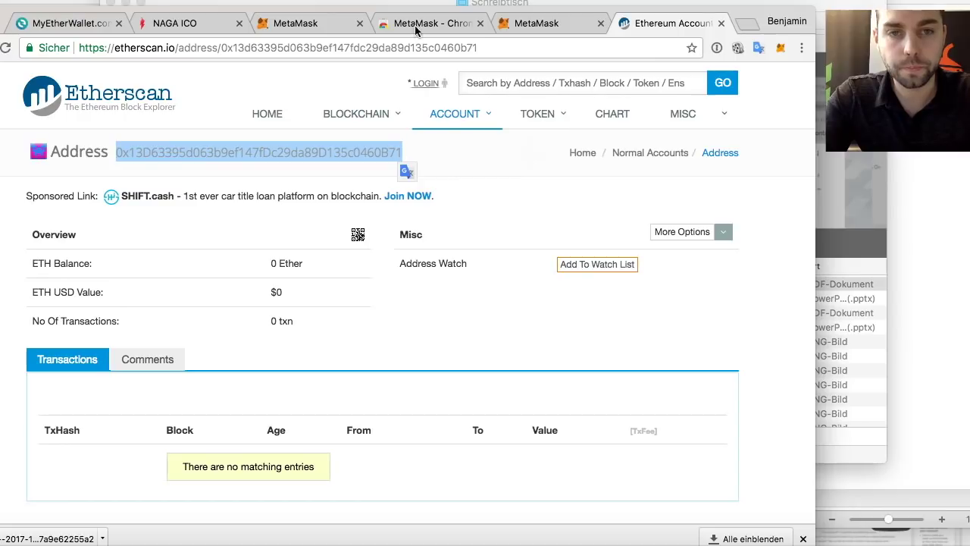
pyautogui.click(174, 23)
# - Click 'Yes I confirm' in the verification box to confirm the NGC receiving address
pyautogui.scroll(-2, 345, 242)
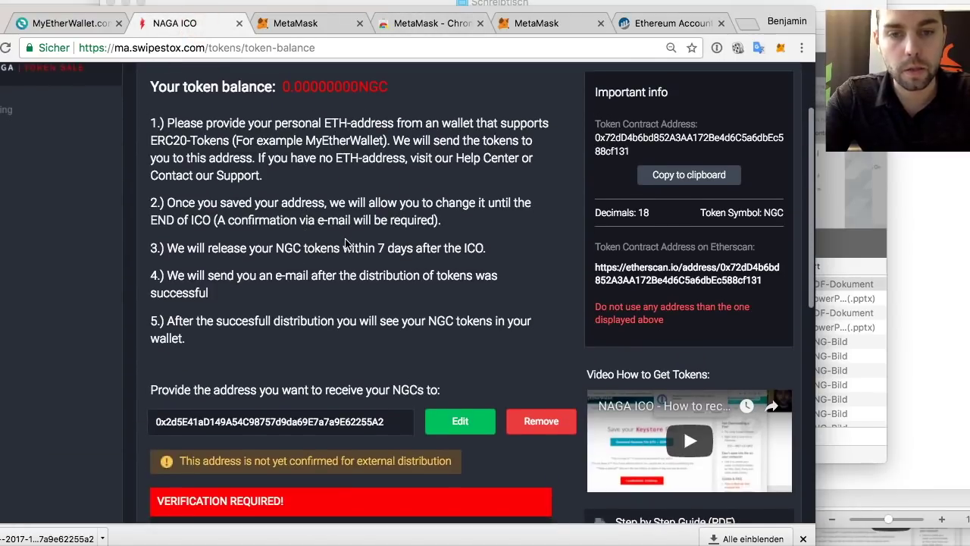
pyautogui.scroll(-2, 345, 242)
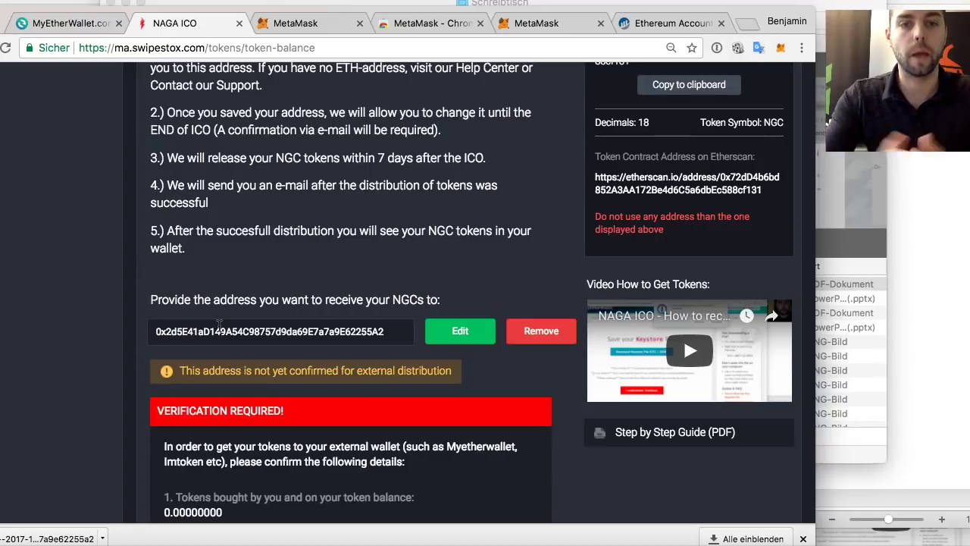
pyautogui.scroll(-2, 279, 326)
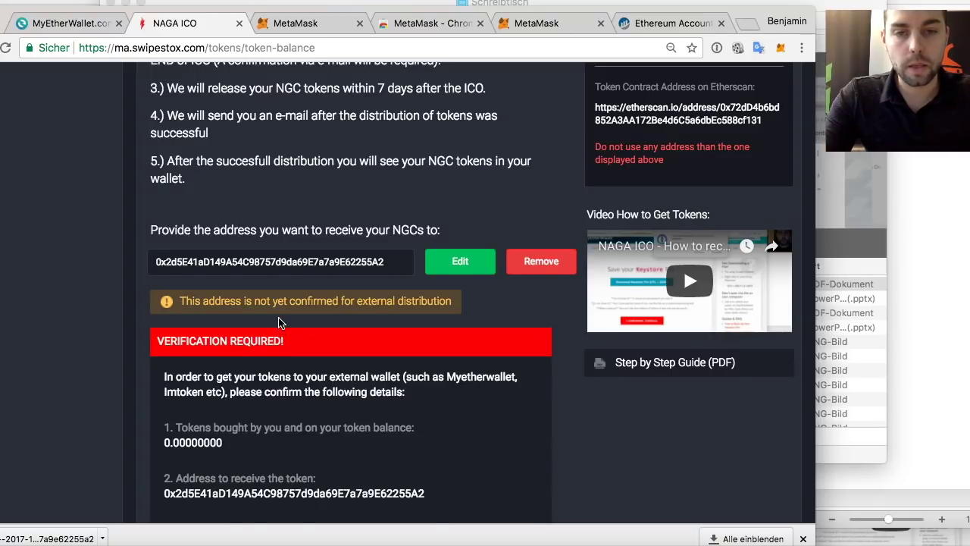
pyautogui.scroll(-4, 279, 323)
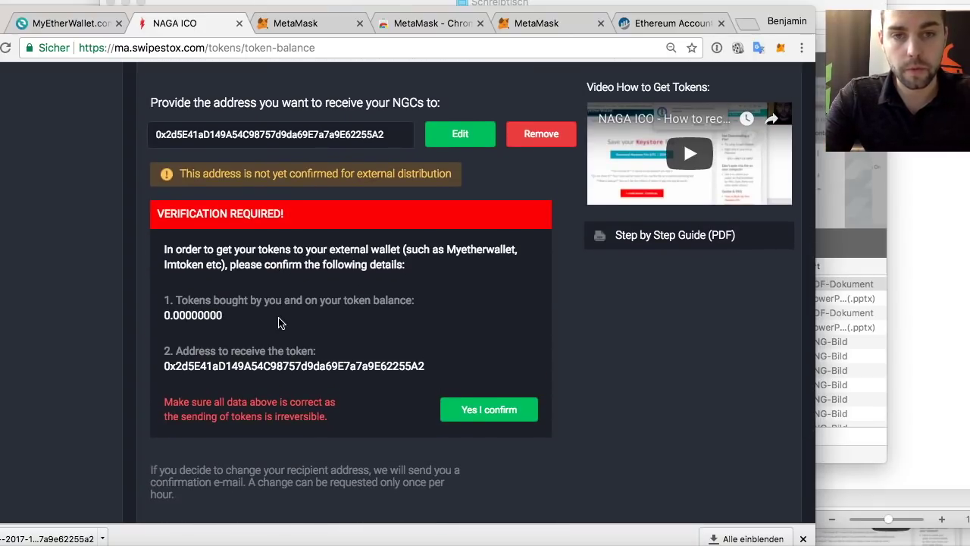
pyautogui.scroll(1, 279, 323)
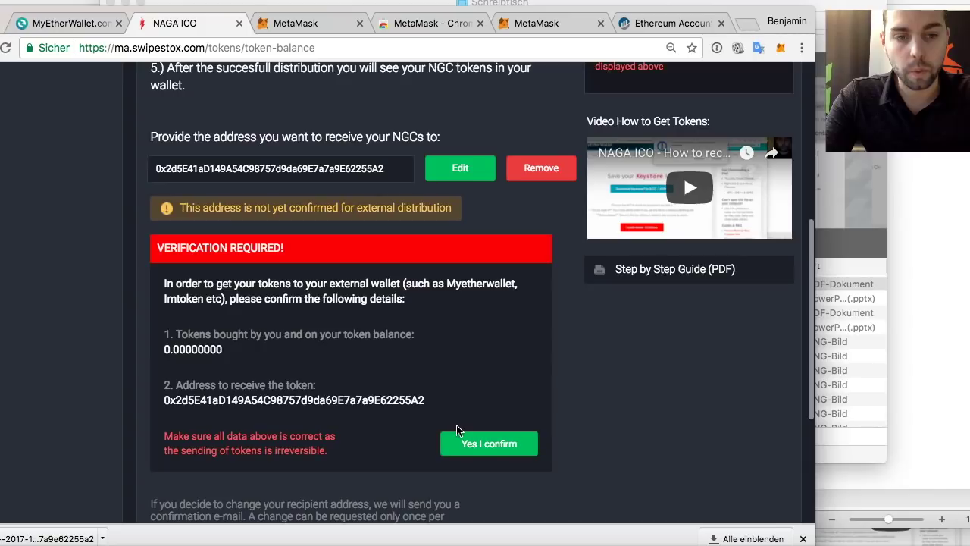
pyautogui.click(481, 453)
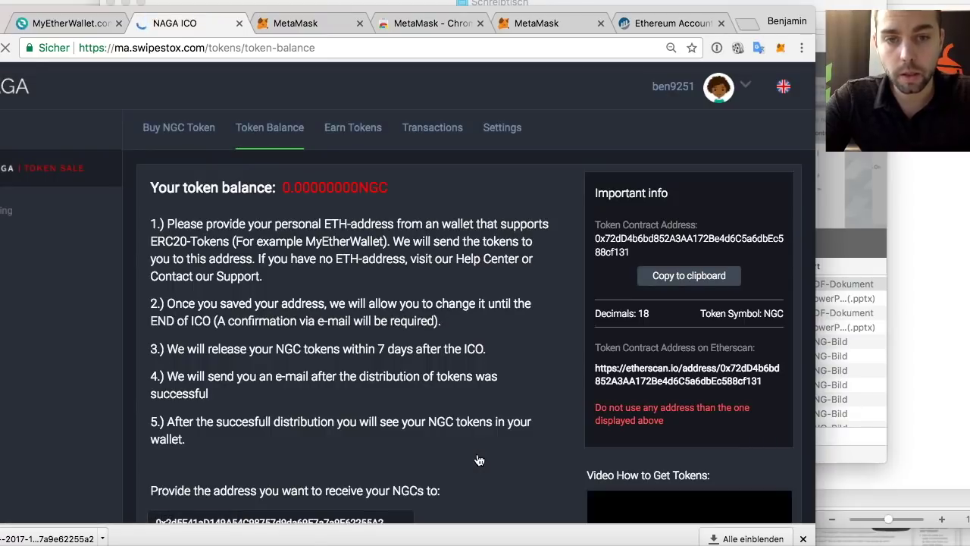
pyautogui.scroll(-3, 479, 460)
pyautogui.scroll(-3, 438, 310)
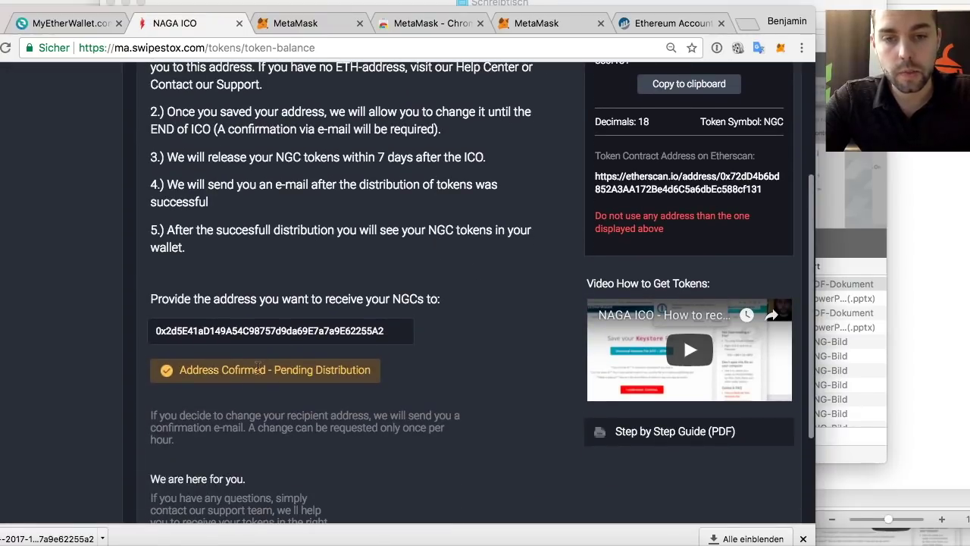
pyautogui.scroll(5, 251, 375)
pyautogui.scroll(-5, 288, 397)
pyautogui.scroll(4, 317, 369)
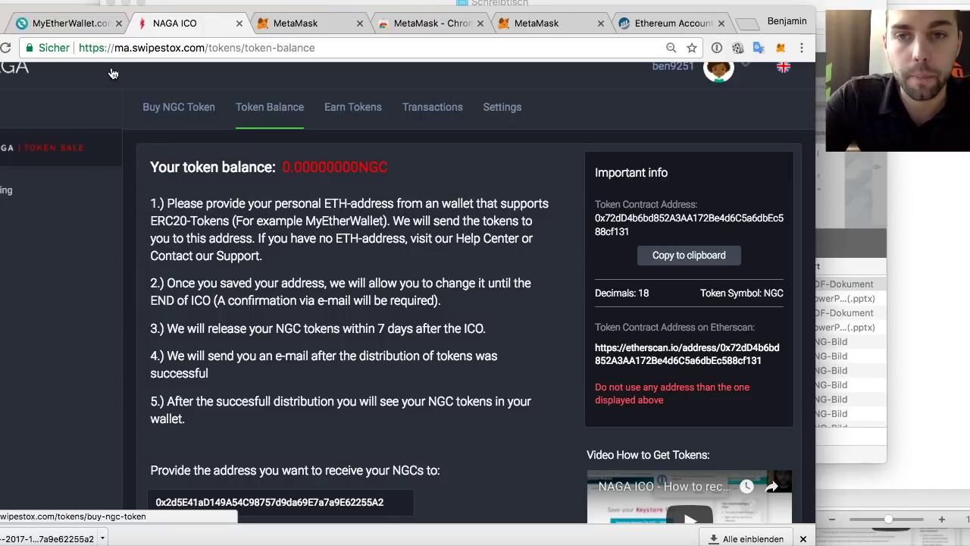
# - Load the wallet's token balances in MyEtherWallet and remove the old NGC custom token
pyautogui.click(73, 24)
pyautogui.scroll(-5, 421, 227)
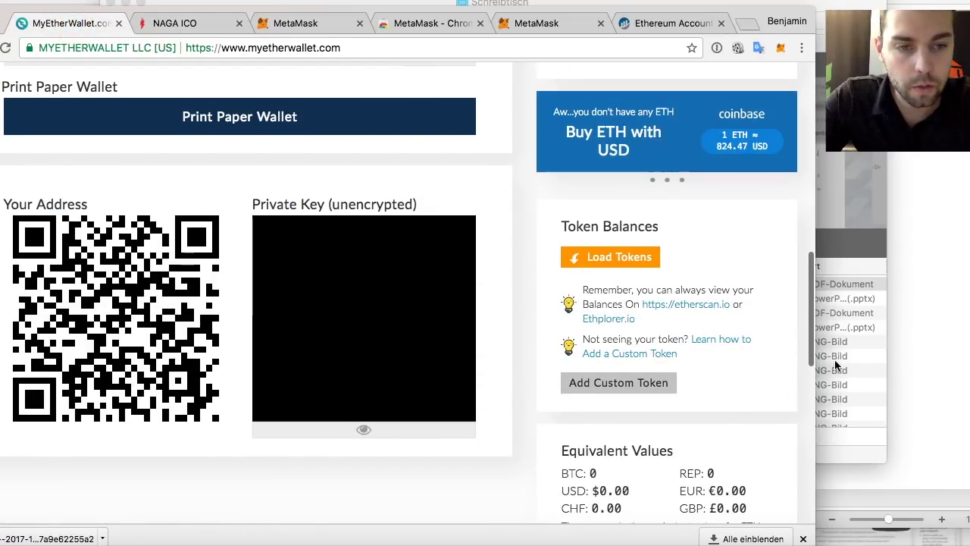
pyautogui.click(641, 258)
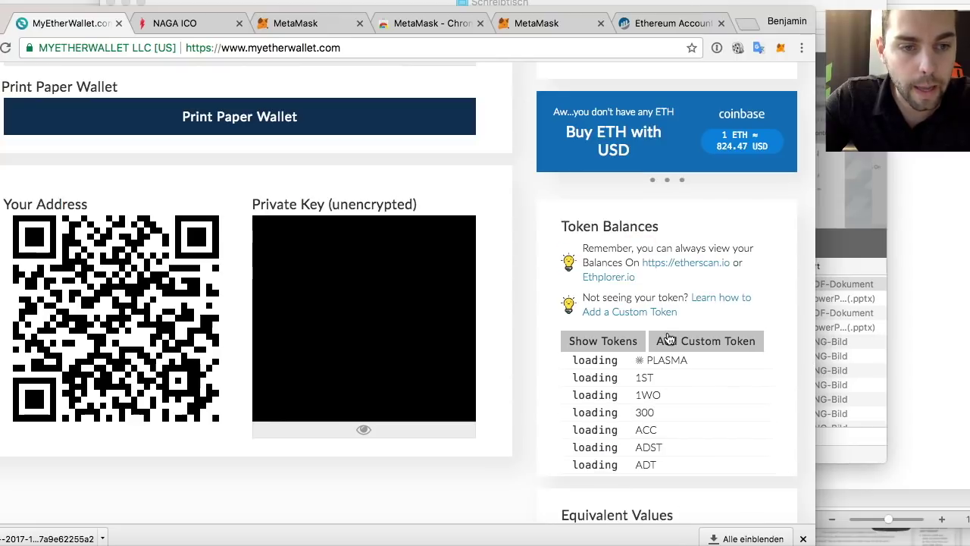
pyautogui.scroll(-4, 611, 361)
pyautogui.scroll(1, 611, 361)
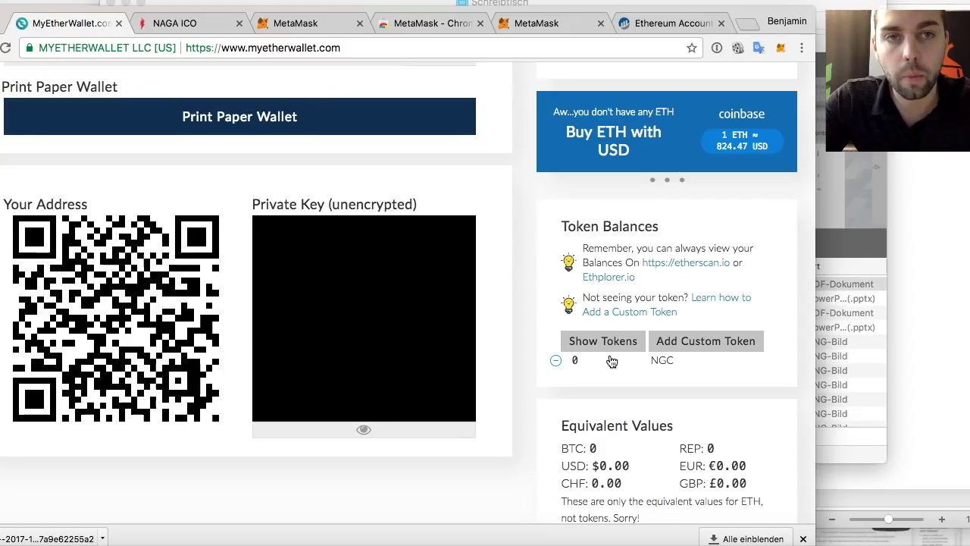
pyautogui.click(556, 360)
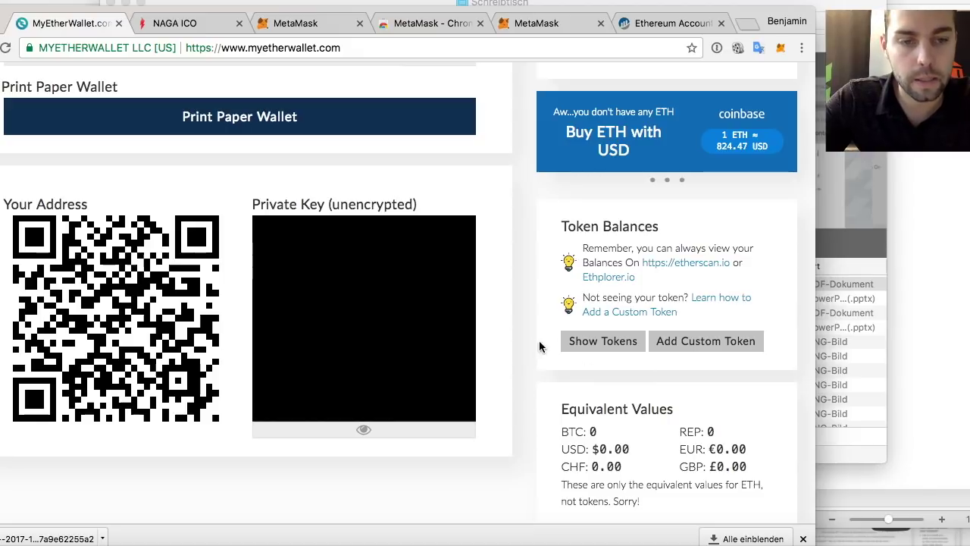
# - Show the full token balance list and open the Add Custom Token form
pyautogui.click(567, 340)
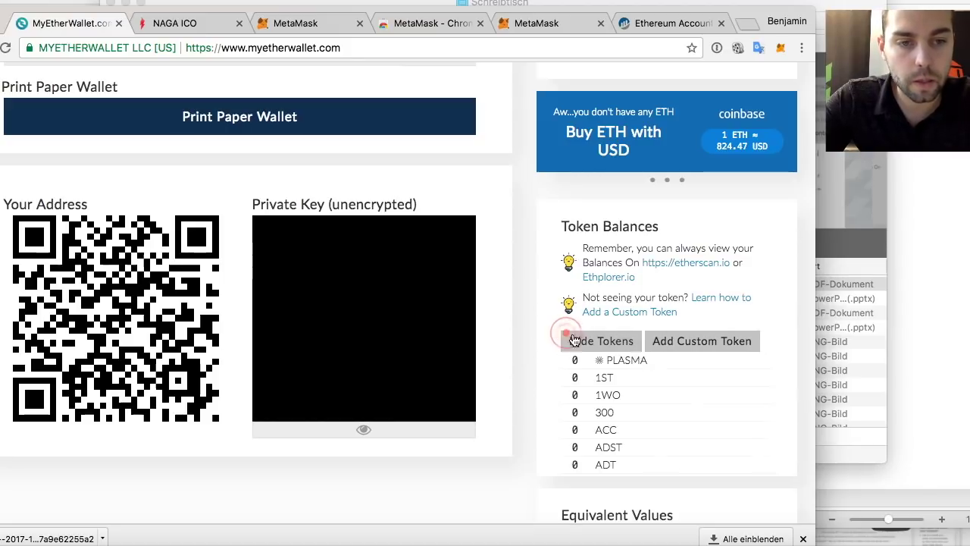
pyautogui.scroll(-20, 656, 361)
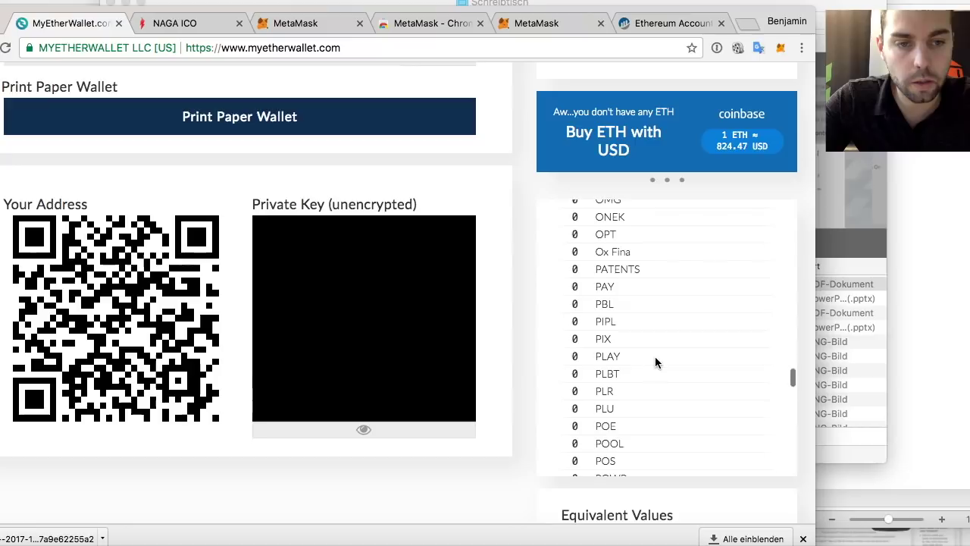
pyautogui.scroll(-20, 656, 362)
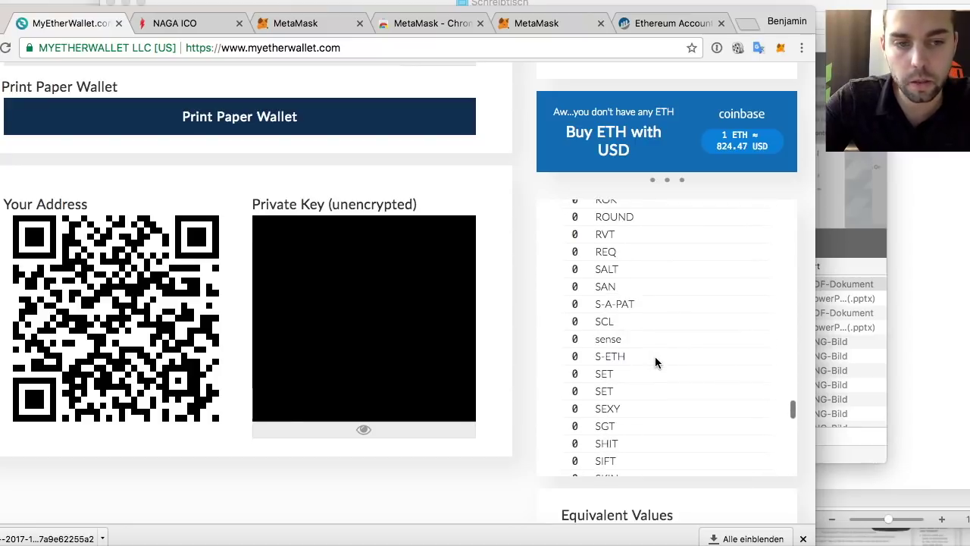
pyautogui.scroll(15, 655, 362)
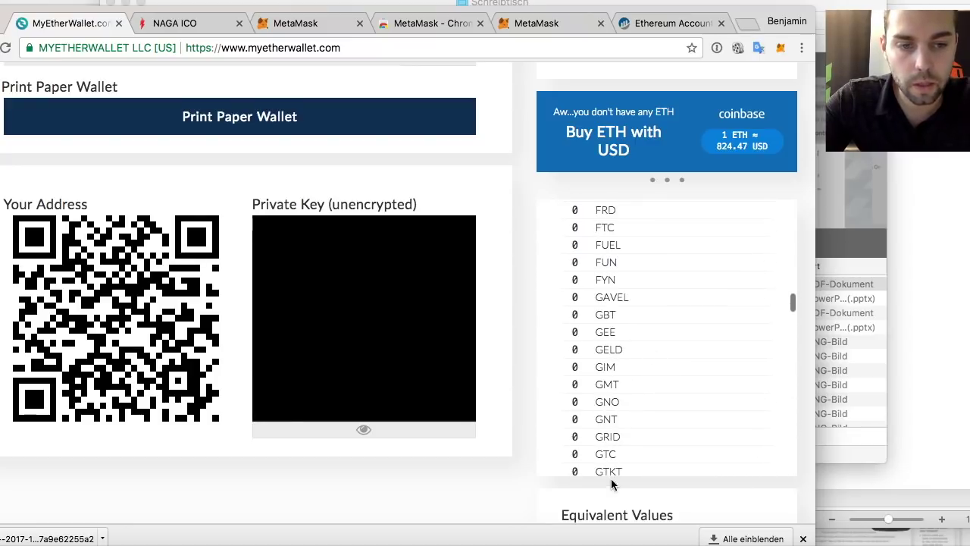
pyautogui.scroll(-4, 613, 481)
pyautogui.scroll(8, 650, 147)
pyautogui.scroll(5, 535, 160)
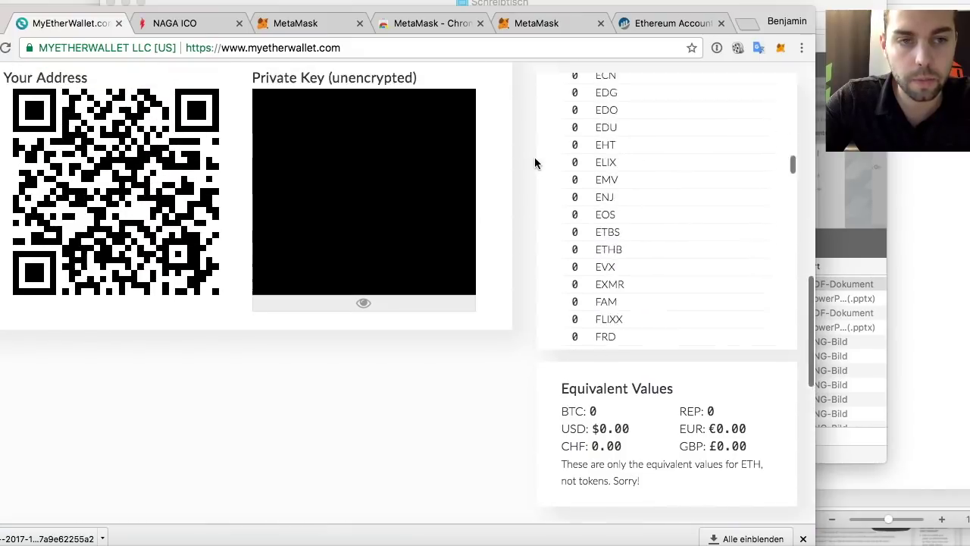
pyautogui.scroll(-20, 627, 290)
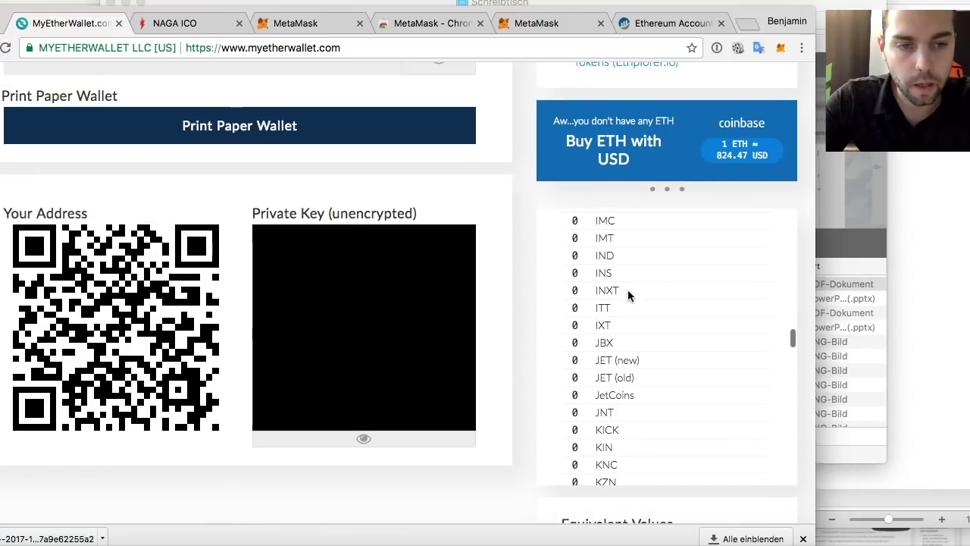
pyautogui.scroll(-15, 627, 295)
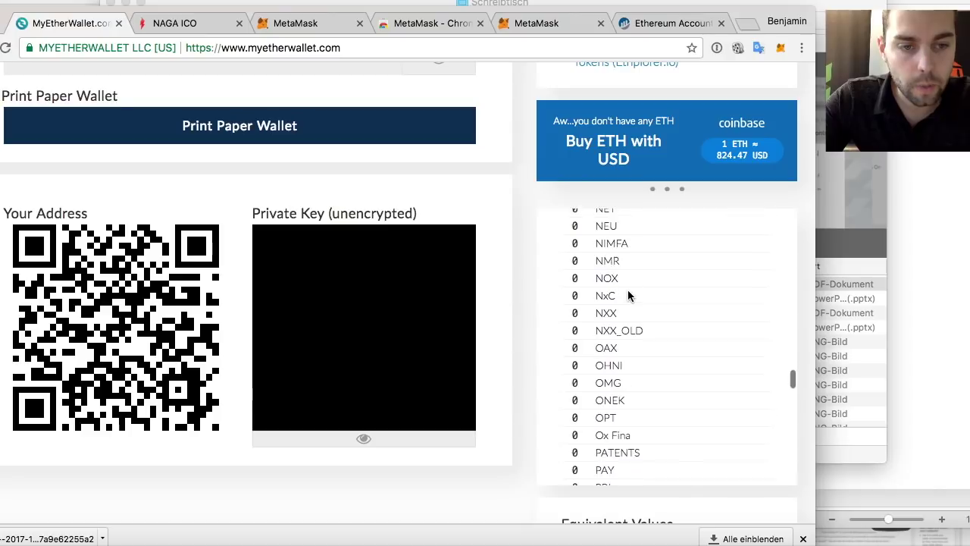
pyautogui.scroll(20, 626, 225)
pyautogui.scroll(10, 626, 210)
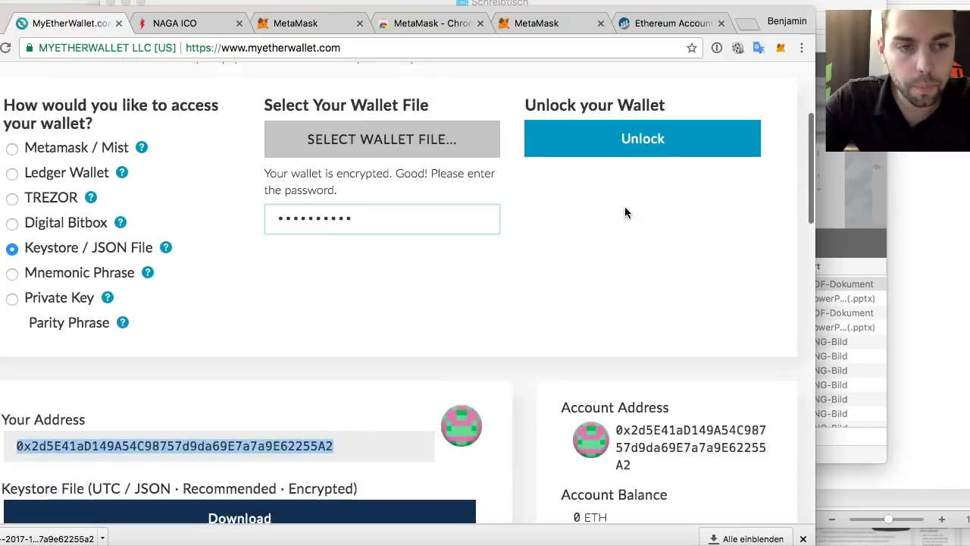
pyautogui.scroll(-12, 631, 278)
pyautogui.scroll(10, 685, 366)
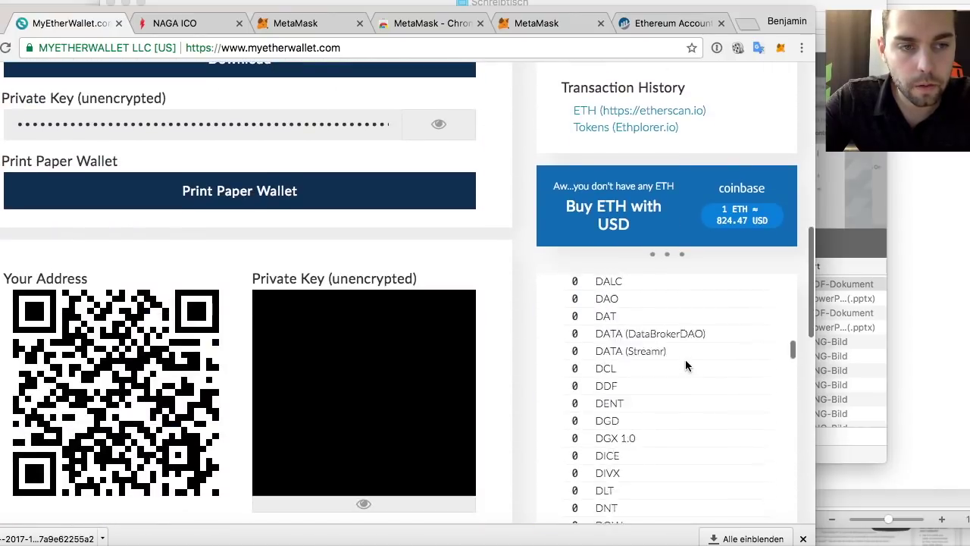
pyautogui.scroll(10, 685, 365)
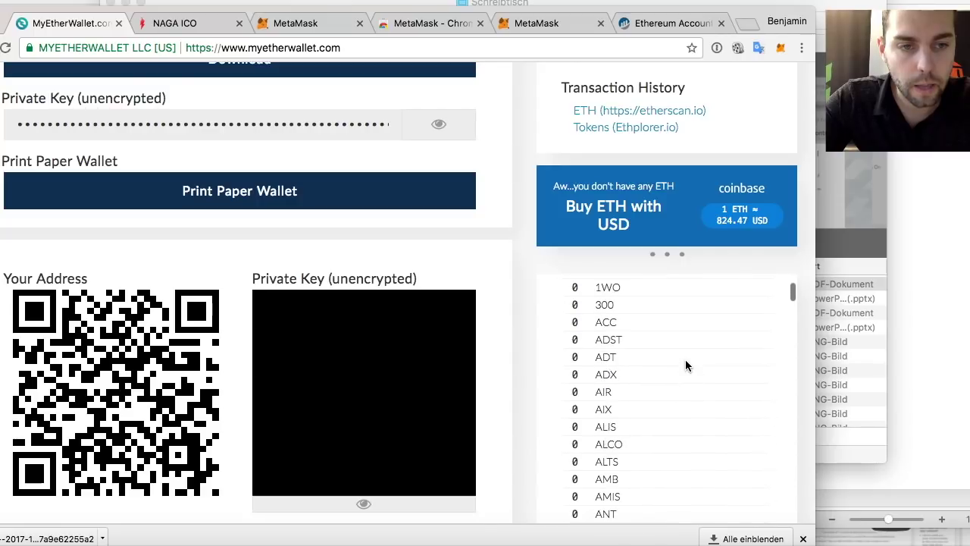
pyautogui.click(686, 383)
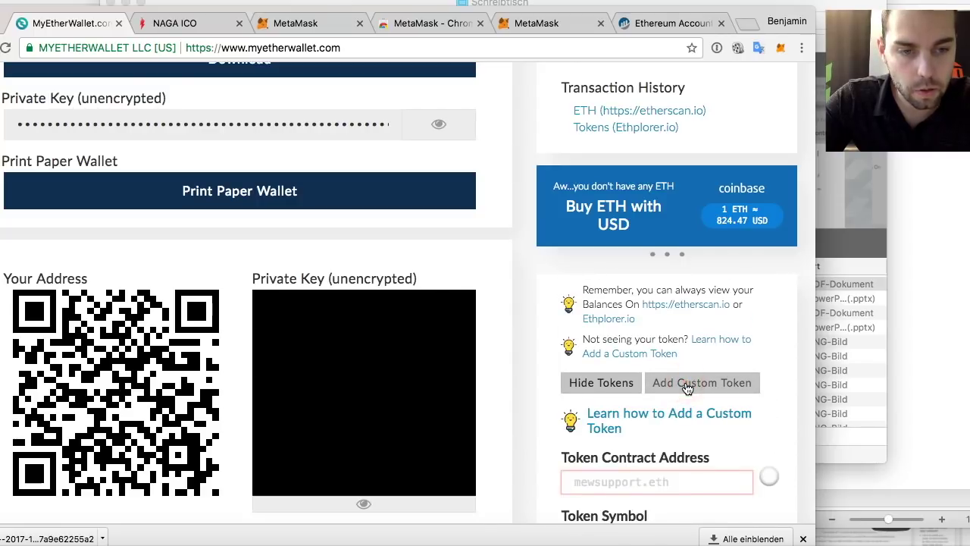
pyautogui.scroll(-3, 687, 389)
pyautogui.scroll(1, 687, 385)
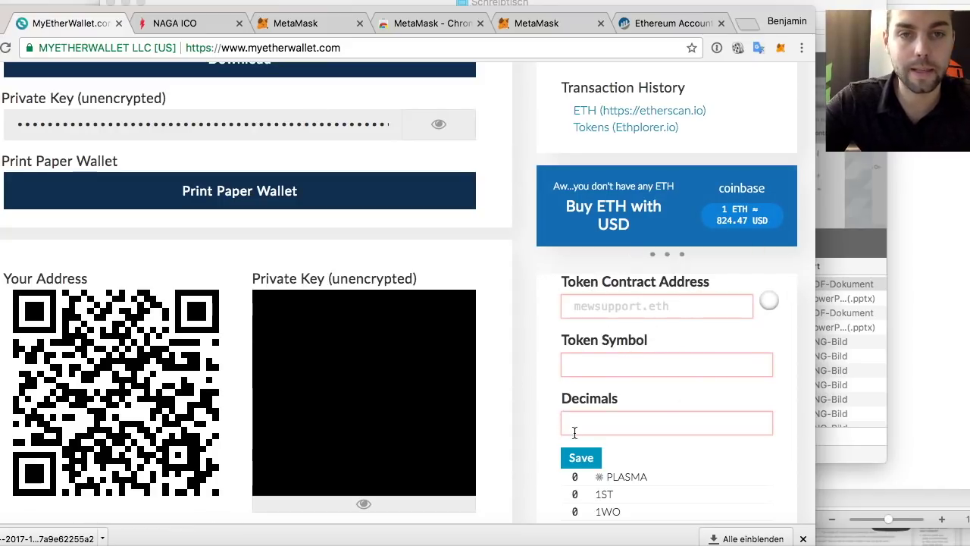
# - Copy the NGC token contract address from the NAGA ICO token balance page
pyautogui.click(169, 23)
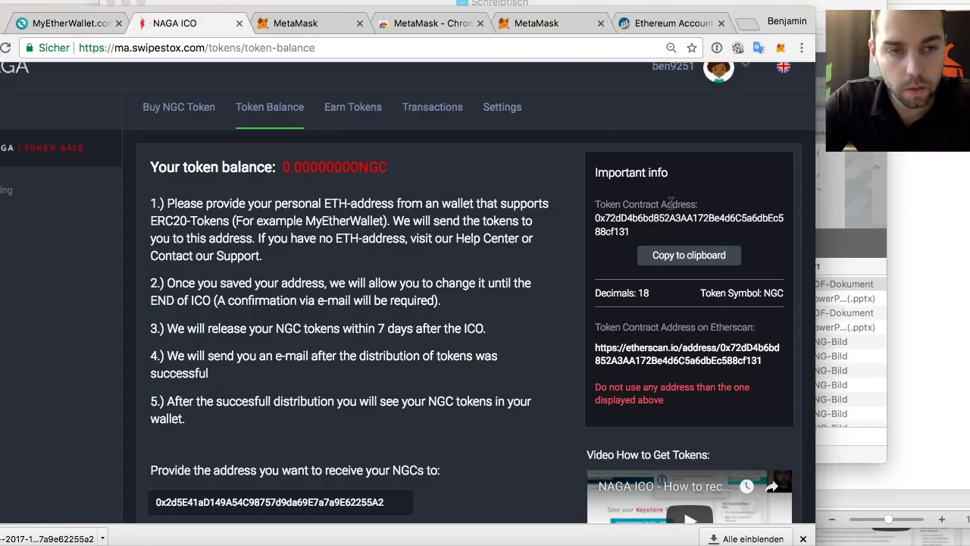
pyautogui.click(691, 257)
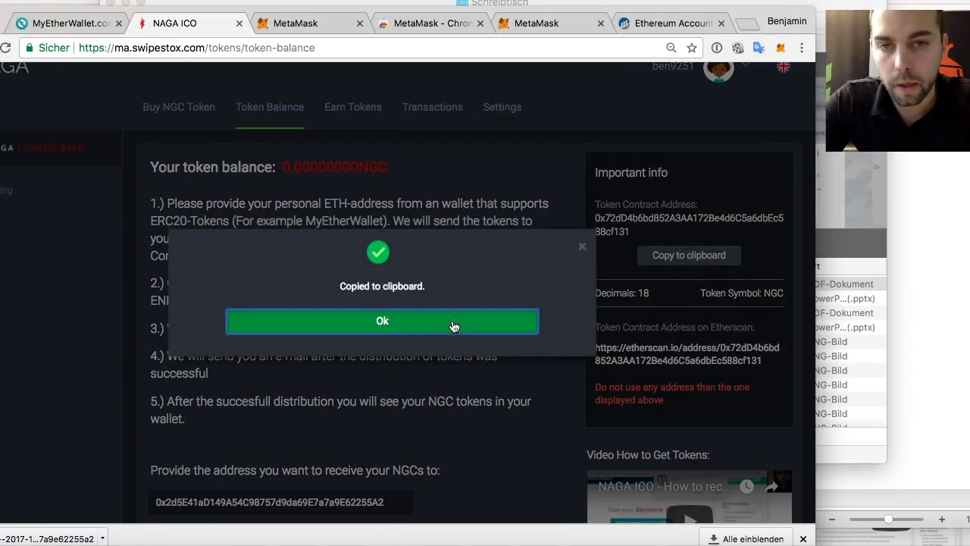
pyautogui.click(453, 324)
pyautogui.click(94, 26)
# - Paste the contract address, enter symbol NGC with 18 decimals, and save the custom token
pyautogui.click(609, 306)
pyautogui.press('super+v')
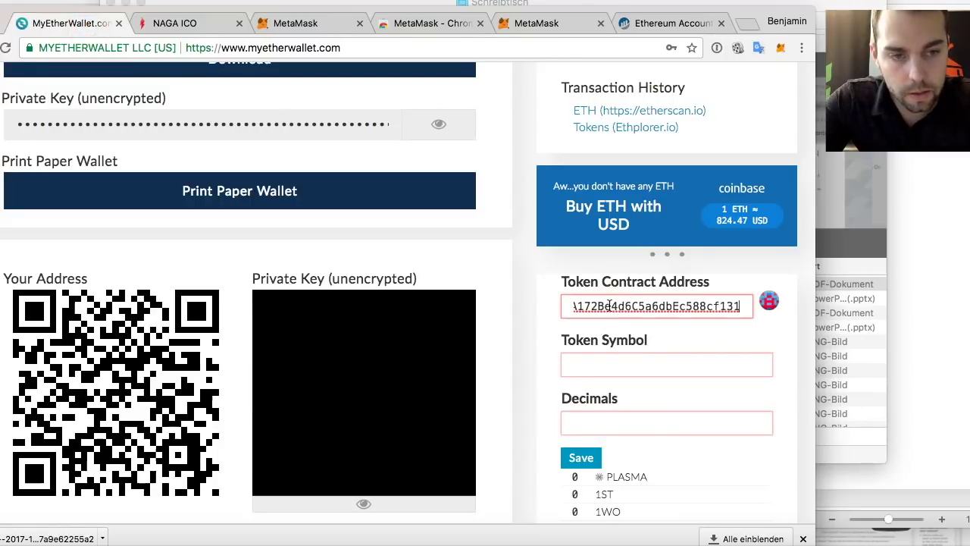
pyautogui.click(598, 362)
pyautogui.write('NGC')
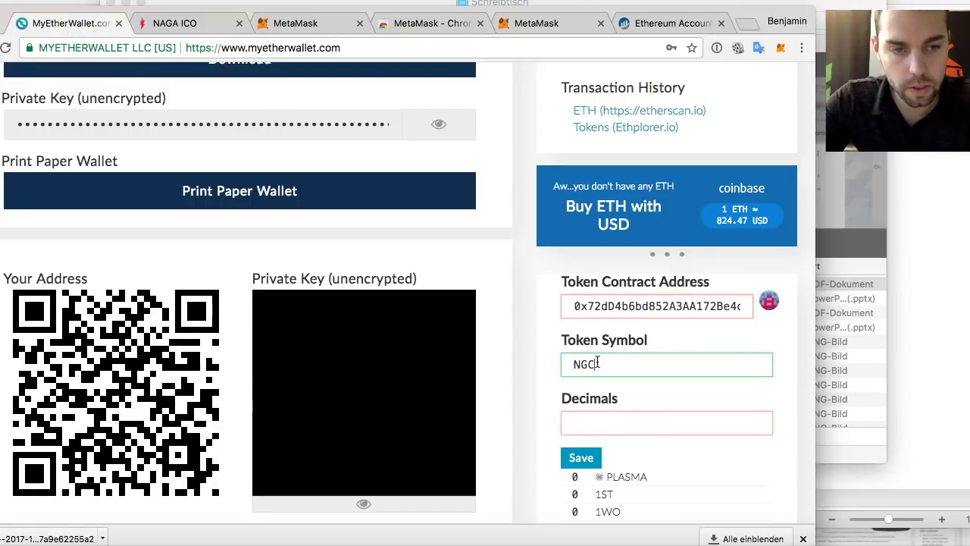
pyautogui.write('18')
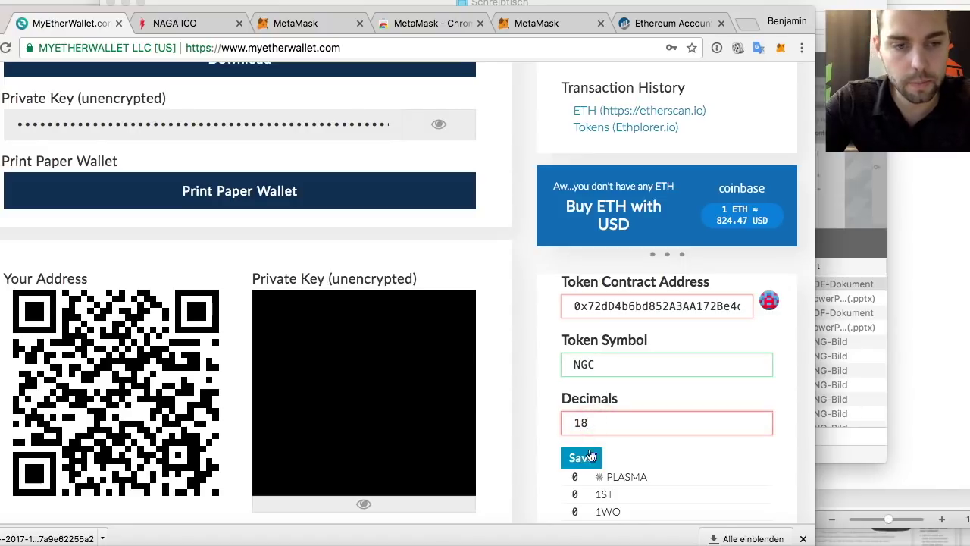
pyautogui.click(592, 456)
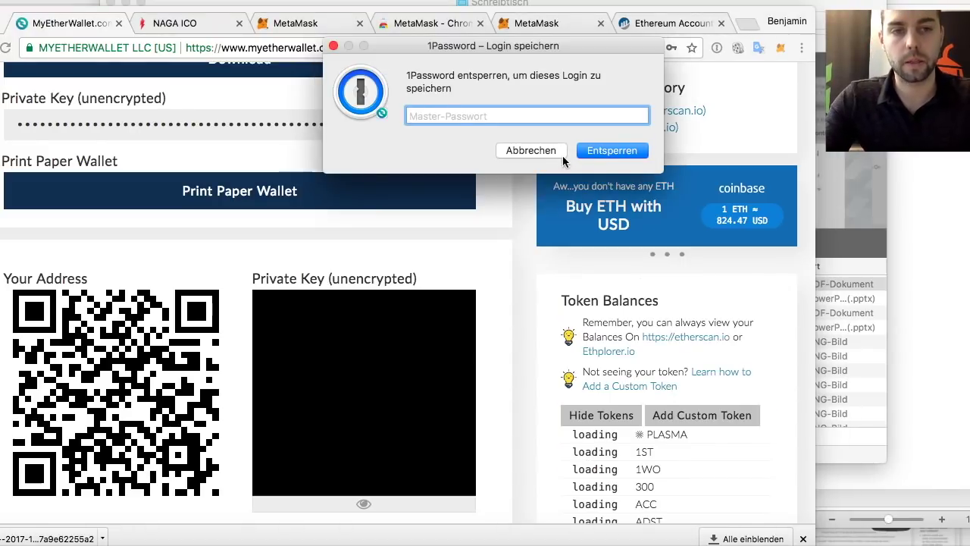
pyautogui.click(537, 151)
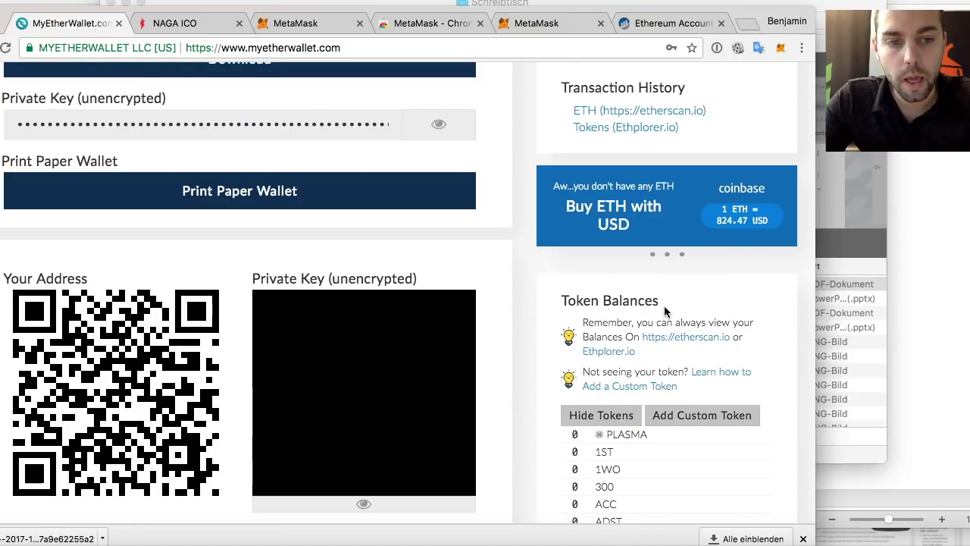
pyautogui.scroll(-1, 664, 311)
# - Collapse the token list to NGC only and go to Send Ether & Tokens
pyautogui.click(610, 384)
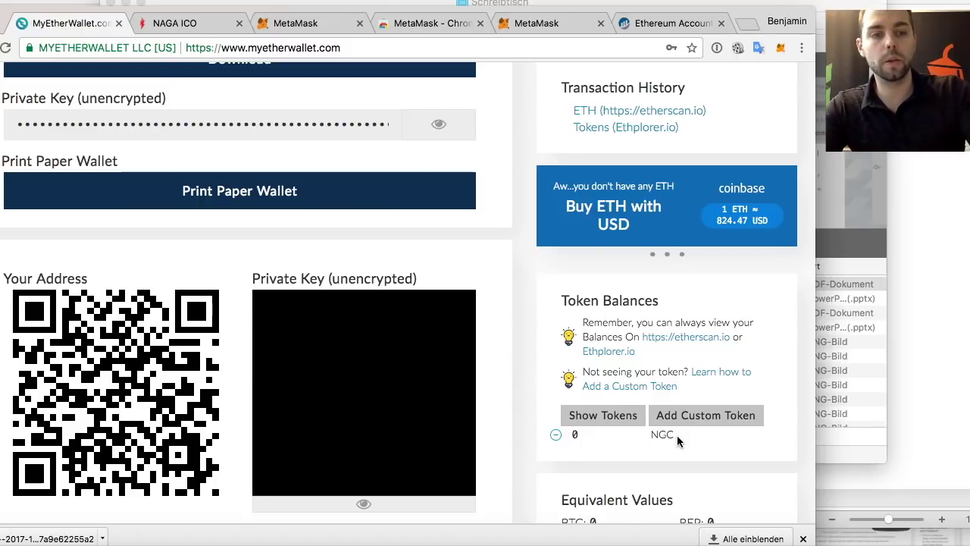
pyautogui.scroll(10, 622, 433)
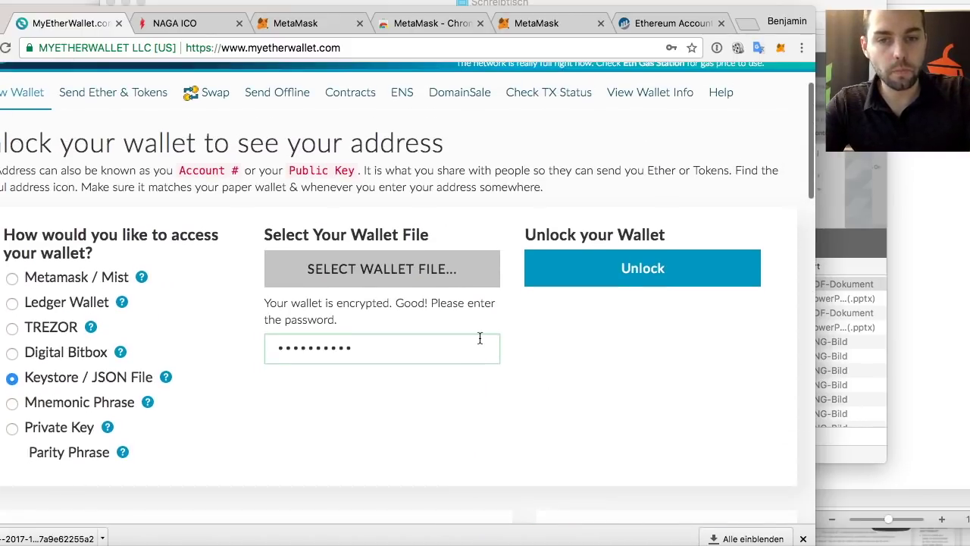
pyautogui.scroll(2, 480, 338)
pyautogui.scroll(-2, 195, 210)
pyautogui.scroll(3, 154, 140)
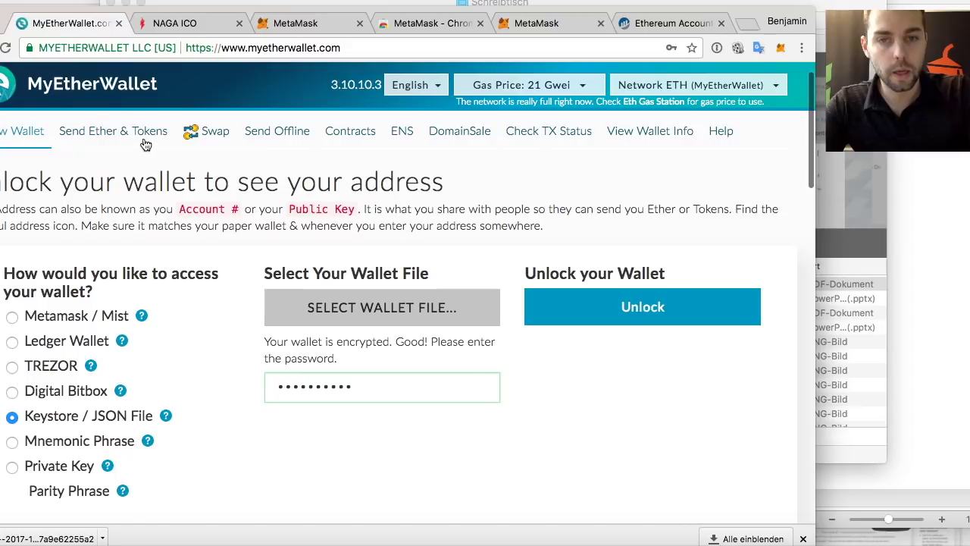
pyautogui.click(121, 140)
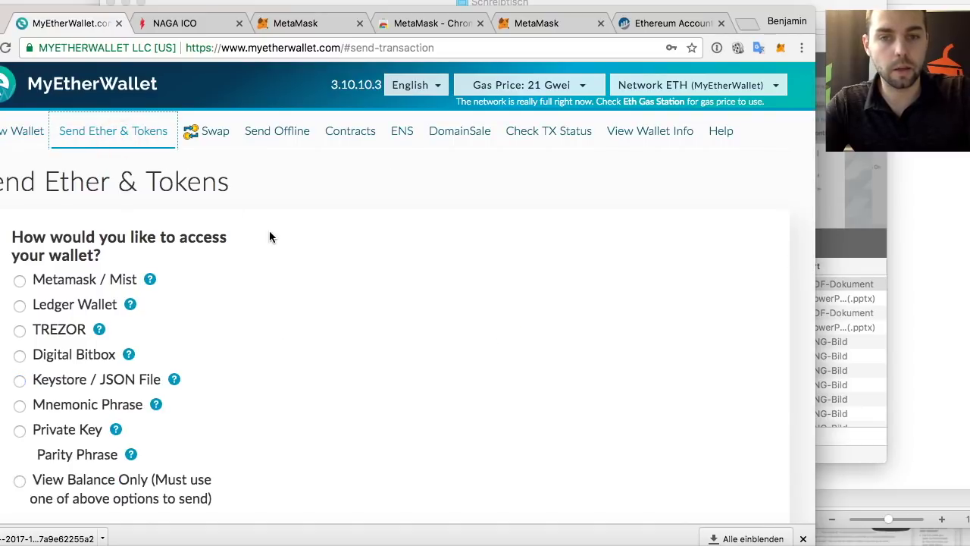
pyautogui.scroll(-1, 250, 227)
# - Unlock the wallet using the later UTC keystore file from Downloads and its password
pyautogui.click(20, 311)
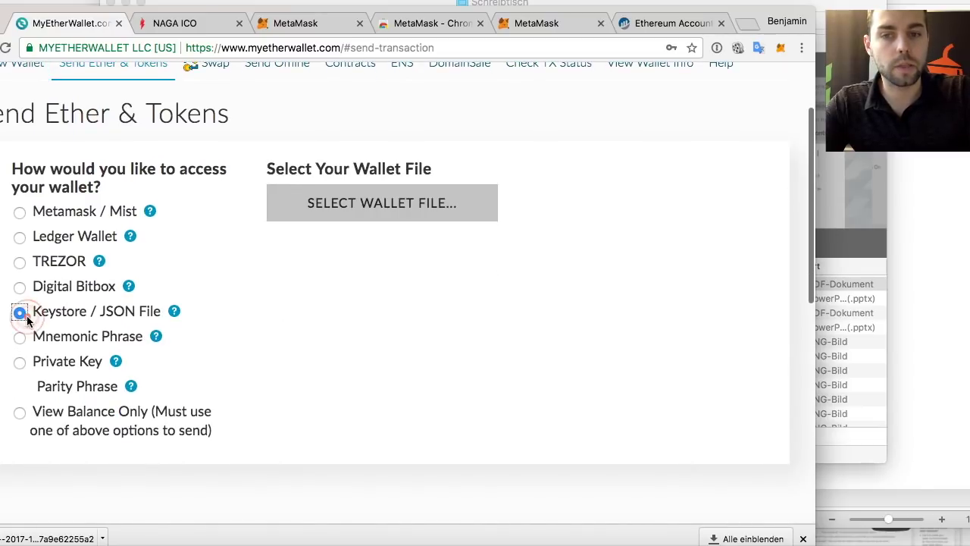
pyautogui.click(351, 214)
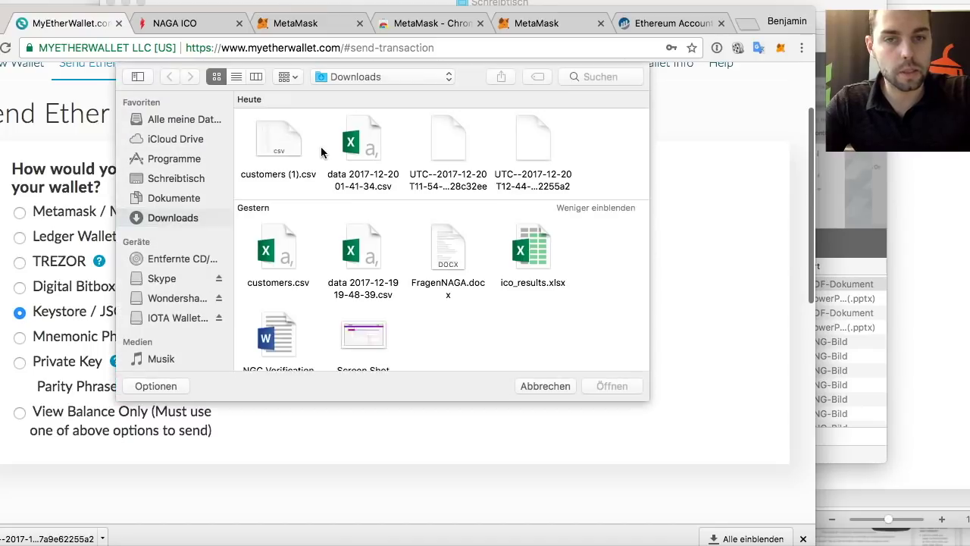
pyautogui.click(537, 161)
pyautogui.click(598, 383)
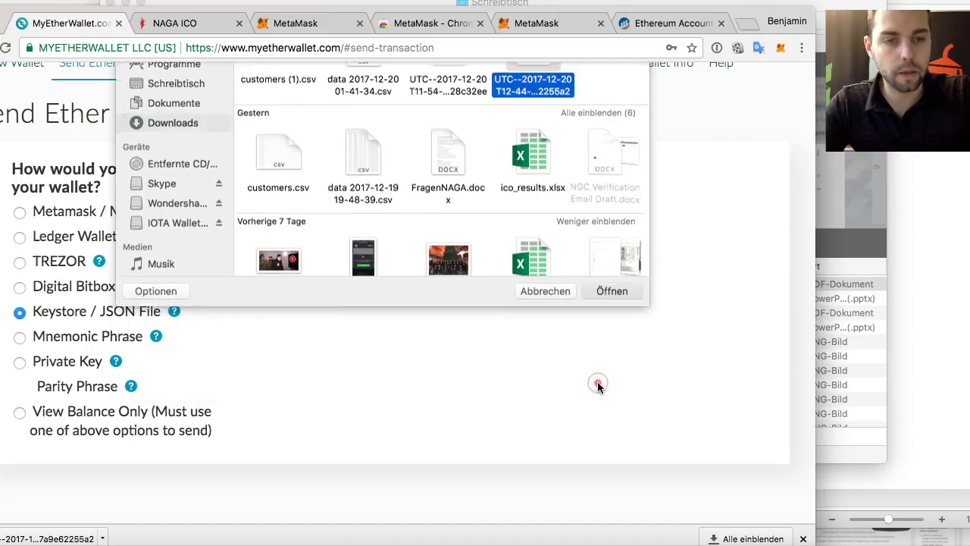
pyautogui.click(391, 278)
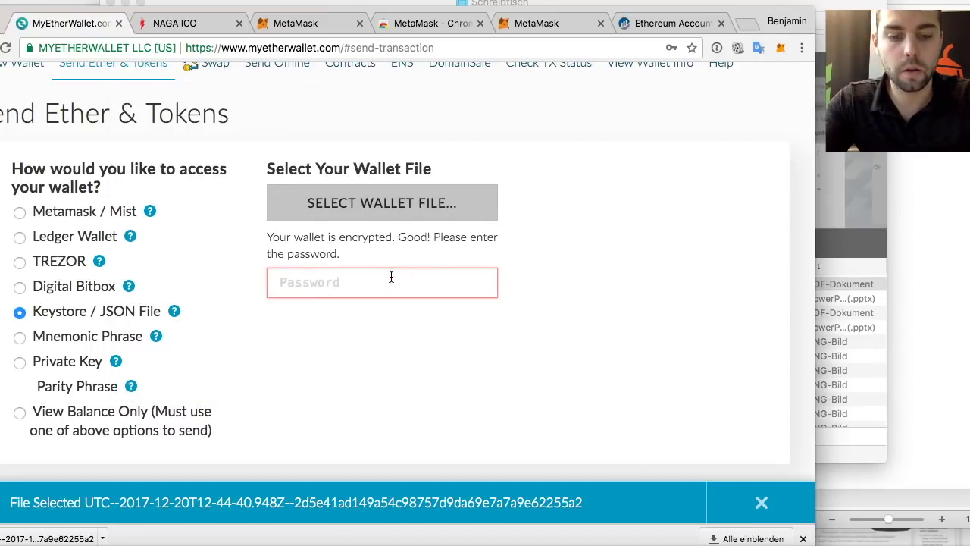
pyautogui.write('****')
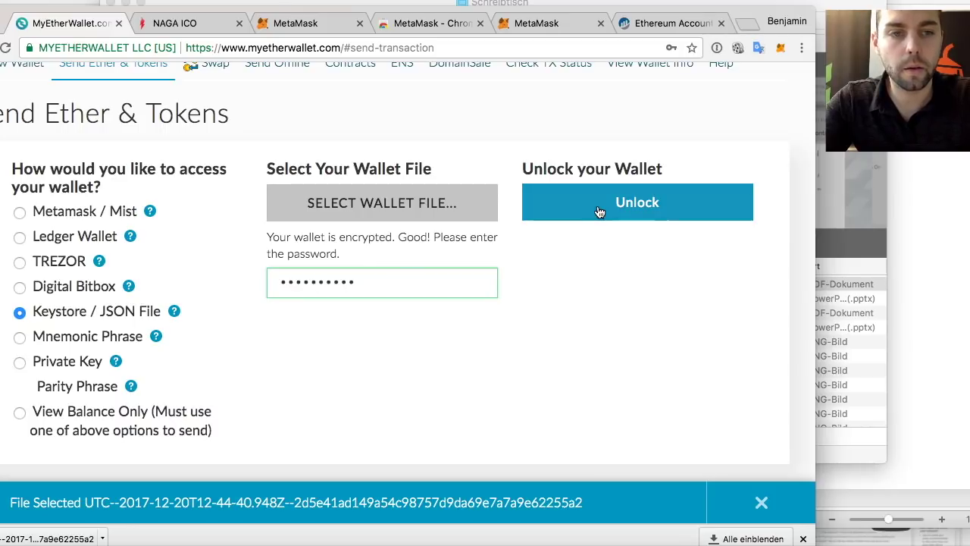
pyautogui.click(599, 211)
pyautogui.click(539, 151)
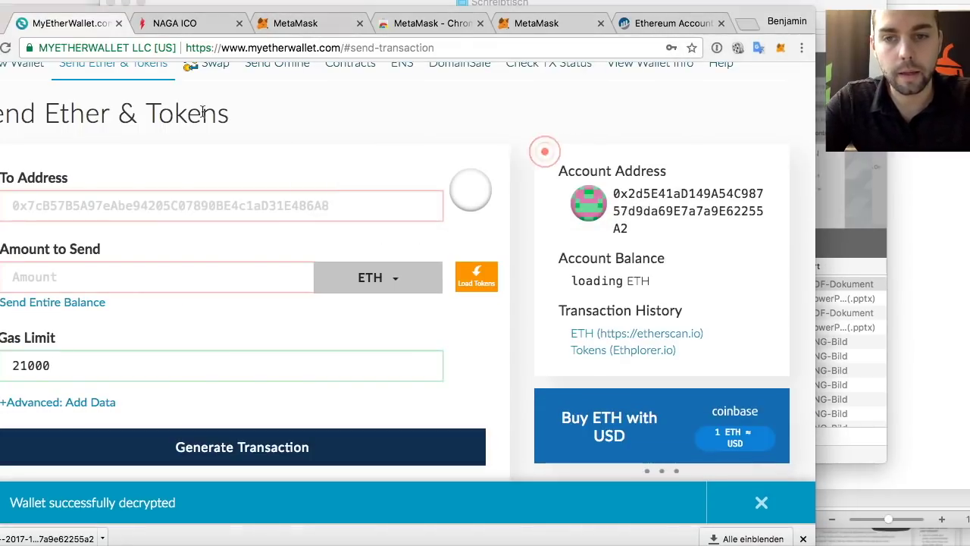
# - Pick NGC instead of ETH in the Amount to Send currency dropdown
pyautogui.scroll(-2, 151, 190)
pyautogui.click(353, 203)
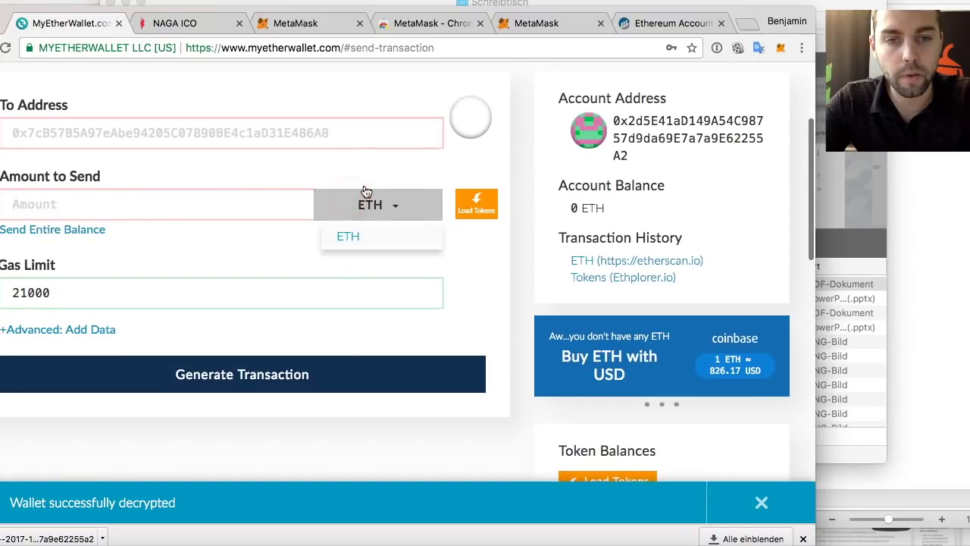
pyautogui.click(423, 214)
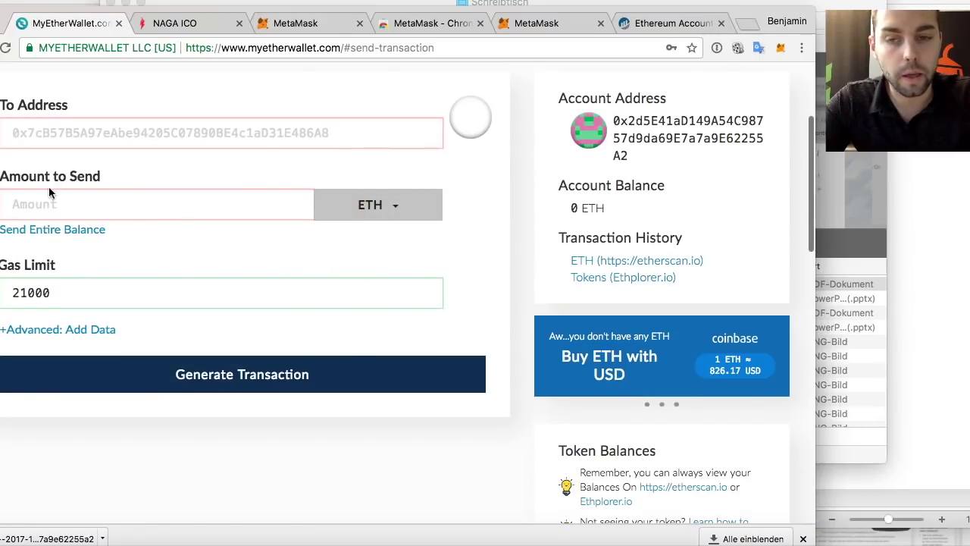
pyautogui.click(392, 205)
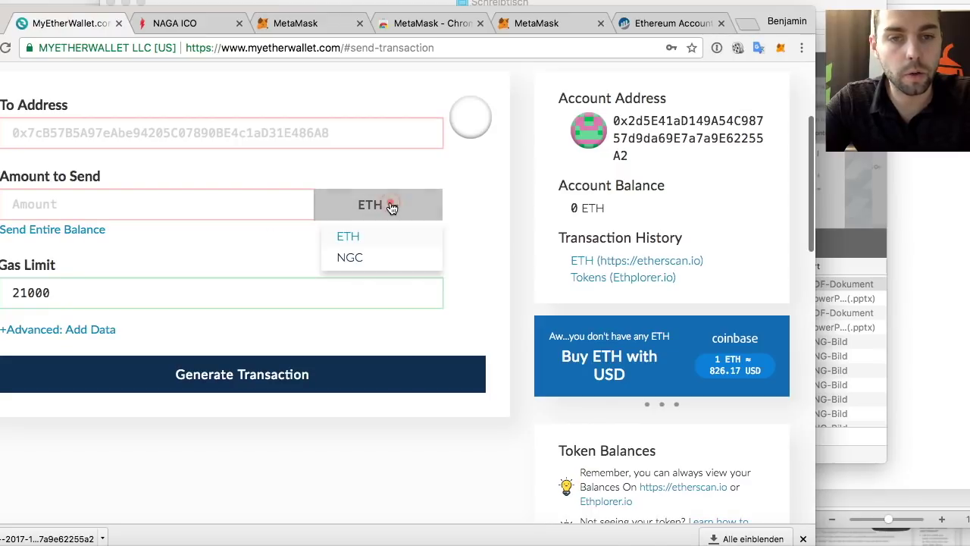
pyautogui.click(349, 260)
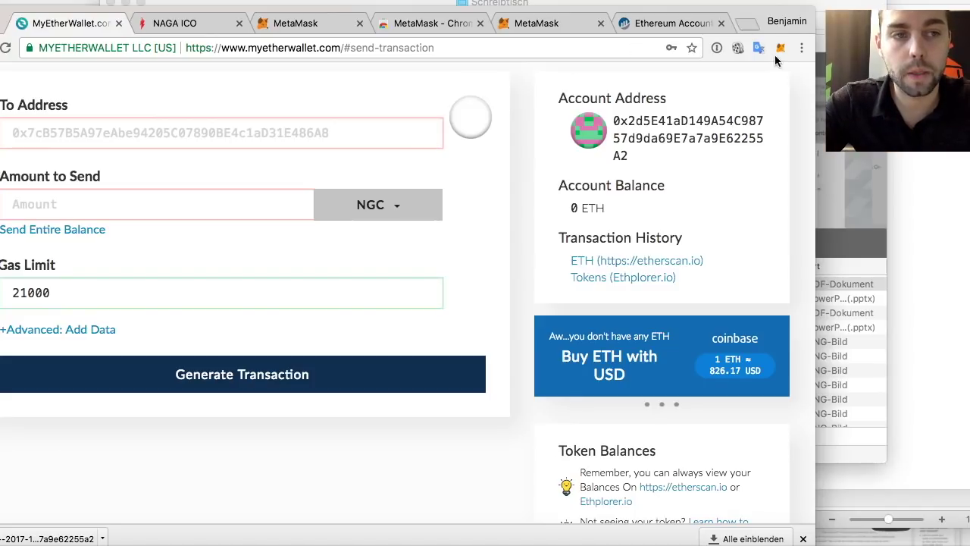
# - Copy the NGC contract address from the NAGA ICO token balance page
pyautogui.click(182, 22)
pyautogui.scroll(-1, 323, 271)
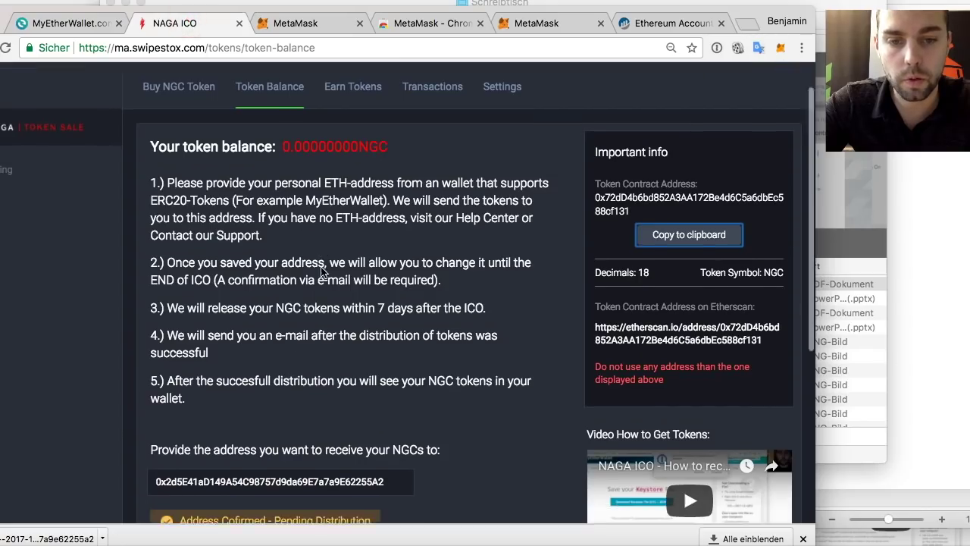
pyautogui.scroll(-2, 323, 271)
pyautogui.scroll(-1, 275, 436)
pyautogui.scroll(1, 275, 432)
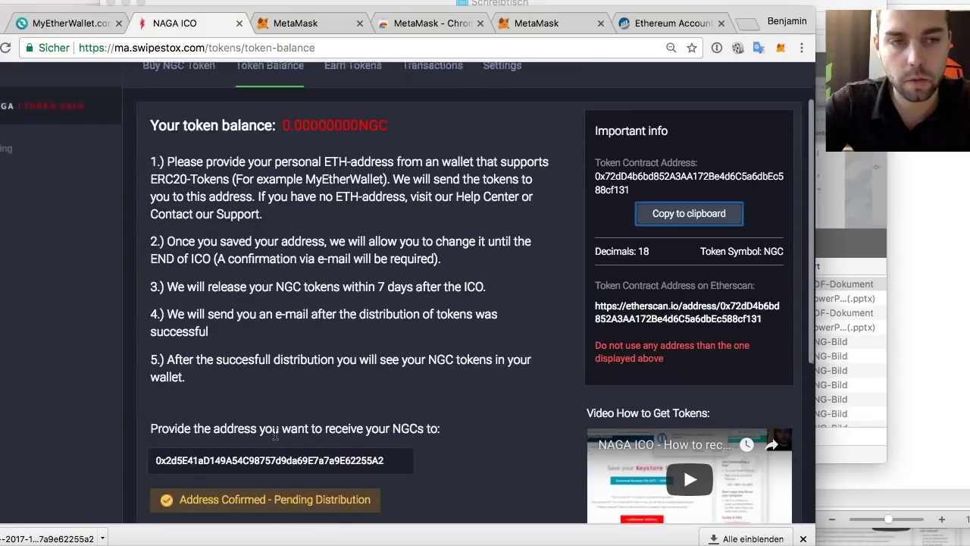
pyautogui.scroll(1, 275, 434)
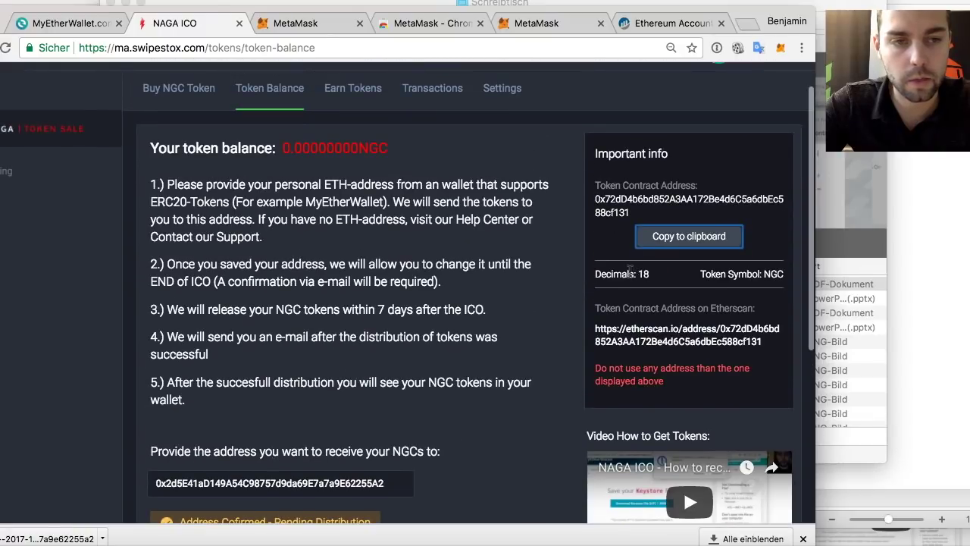
pyautogui.click(671, 244)
pyautogui.click(489, 328)
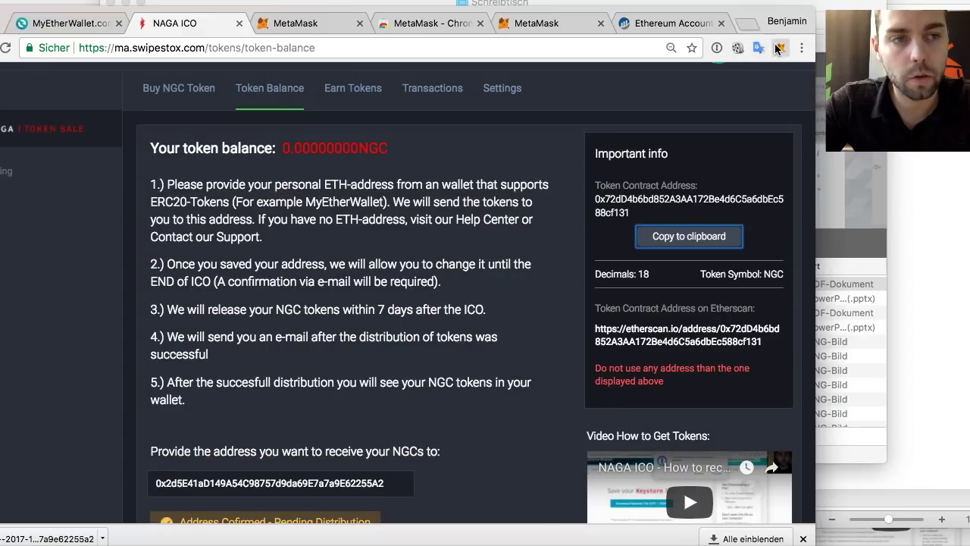
# - Add NGC to MetaMask's Account 1 by pasting the contract address into Add Token
pyautogui.click(779, 48)
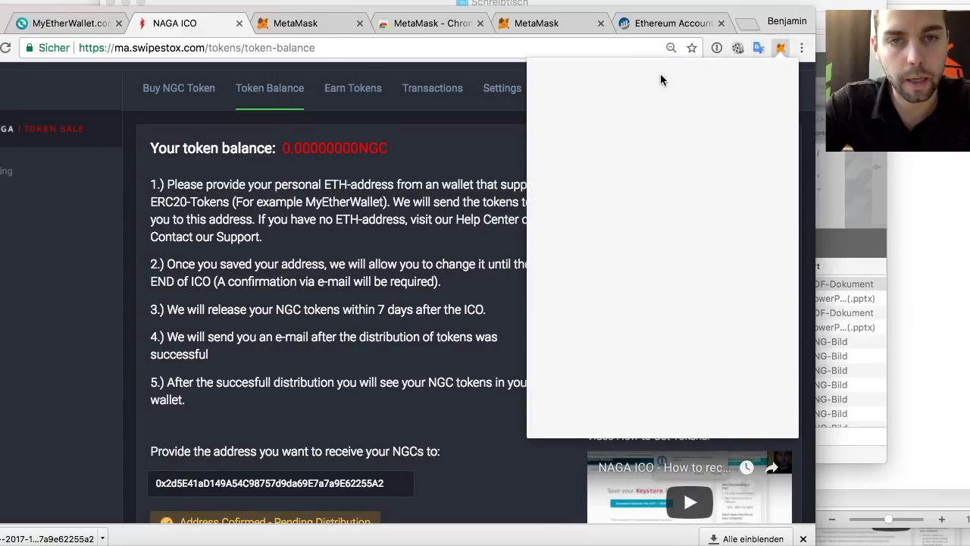
pyautogui.click(727, 213)
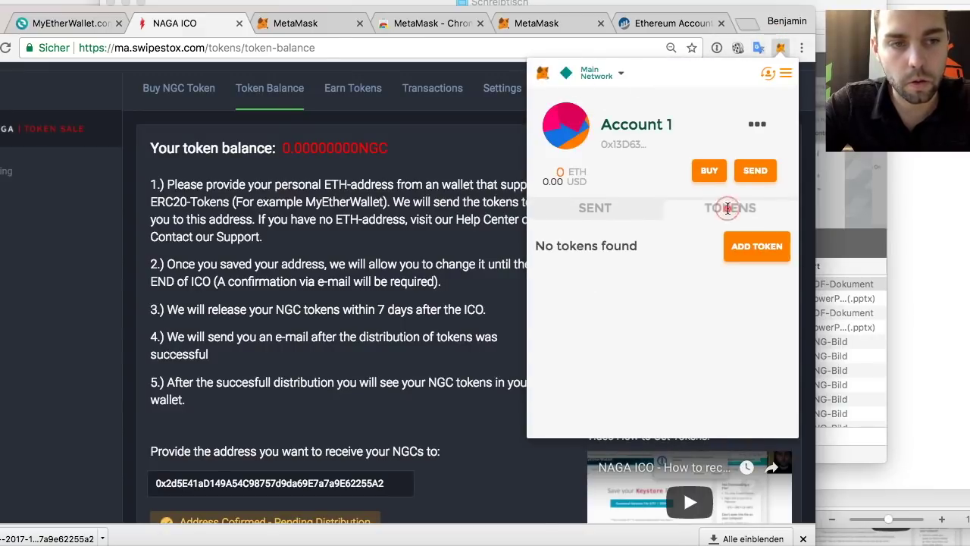
pyautogui.click(751, 253)
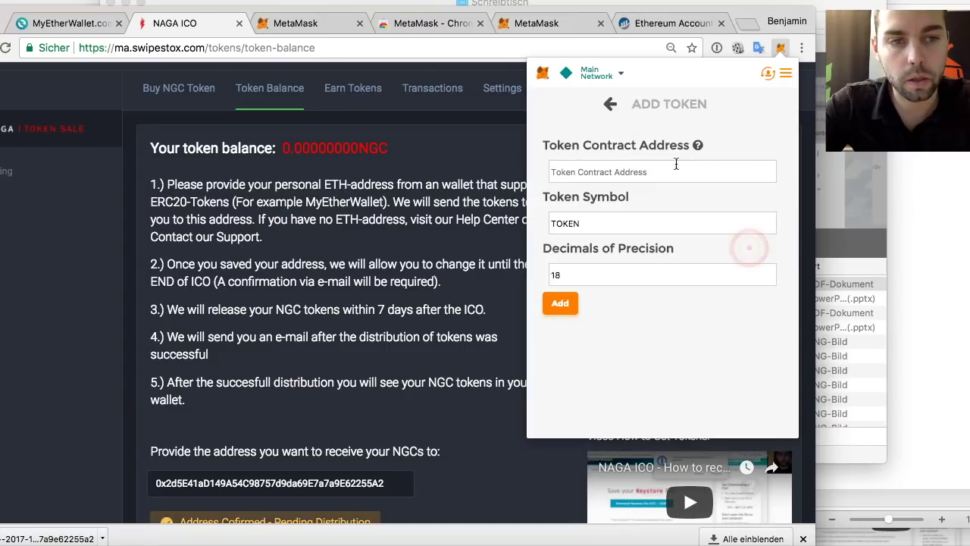
pyautogui.press('super+v')
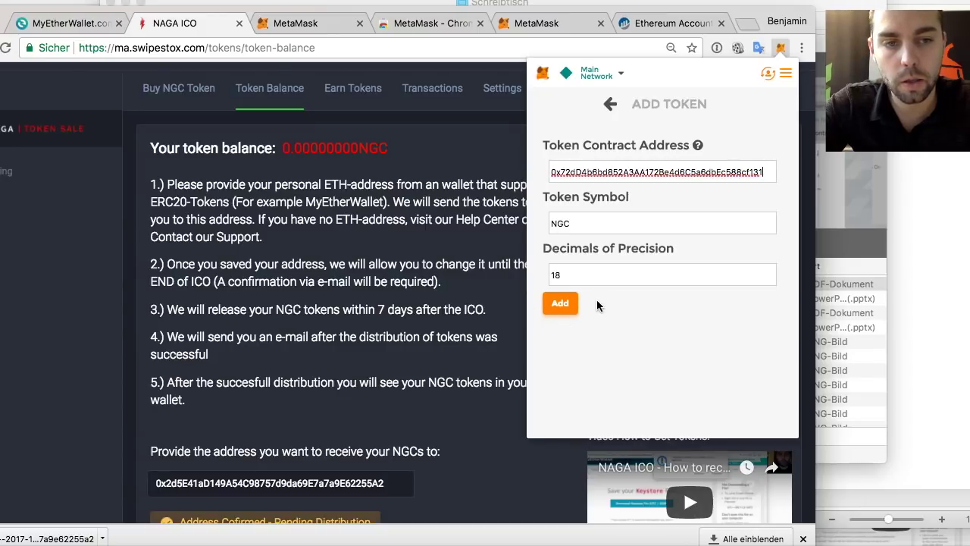
pyautogui.click(558, 303)
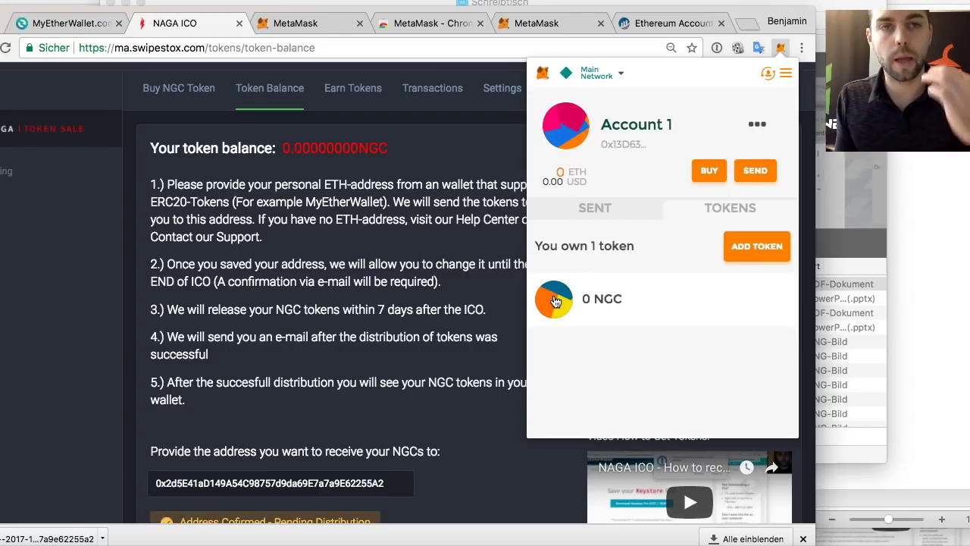
# - Check the MyEtherWallet send form, then view the NAGA ICO page's confirmed receiving address
pyautogui.click(47, 24)
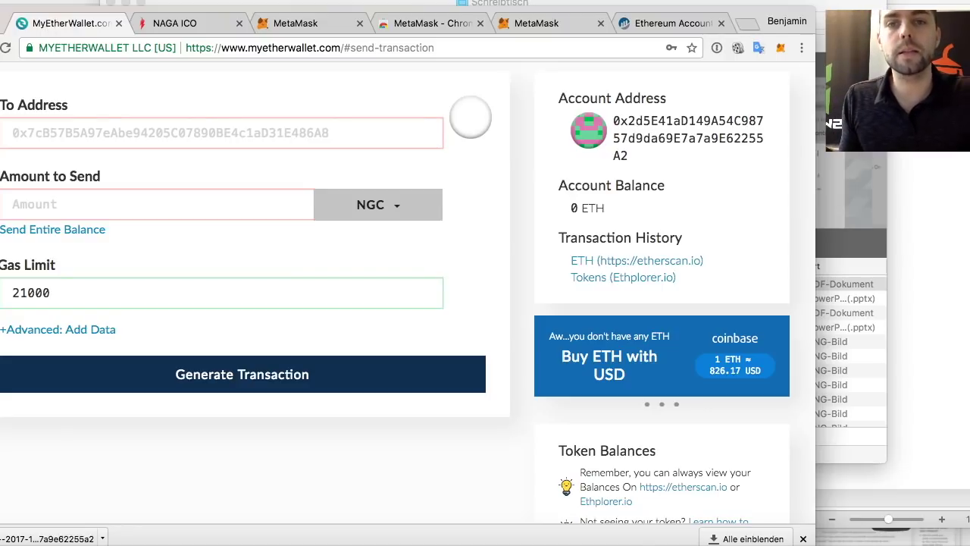
pyautogui.click(156, 28)
pyautogui.scroll(-4, 376, 392)
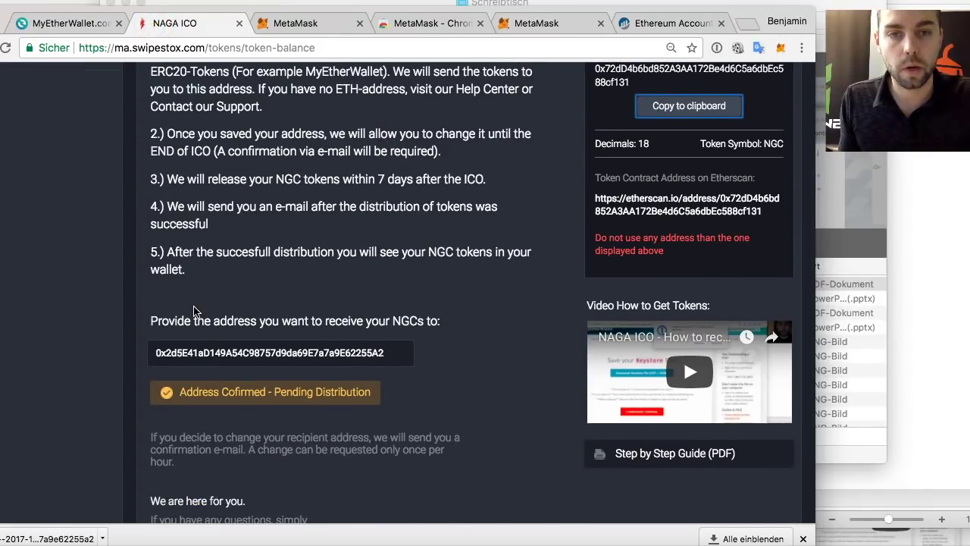
pyautogui.scroll(5, 210, 432)
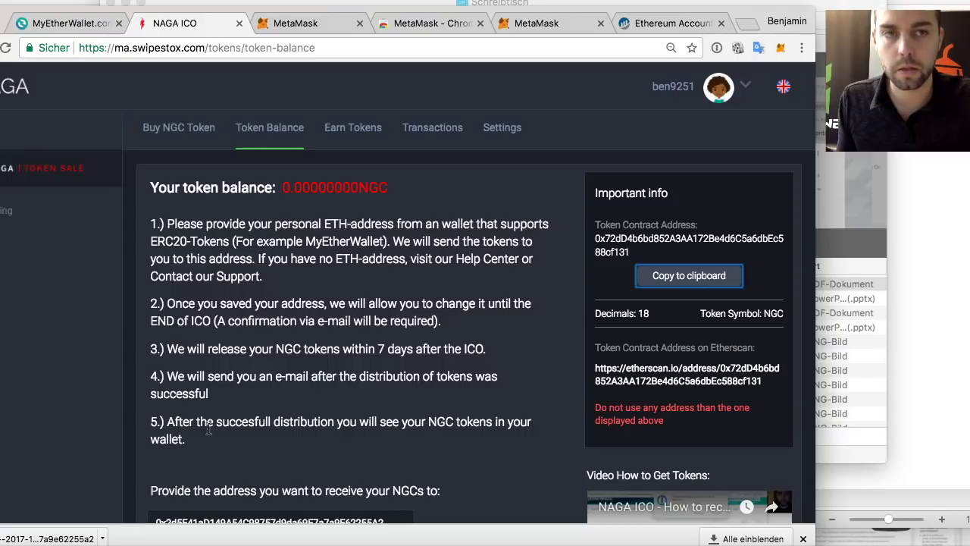
# - From the metamask.io tab, open MetaMask's Add Token form for Account 1, which holds 0 NGC
pyautogui.click(302, 27)
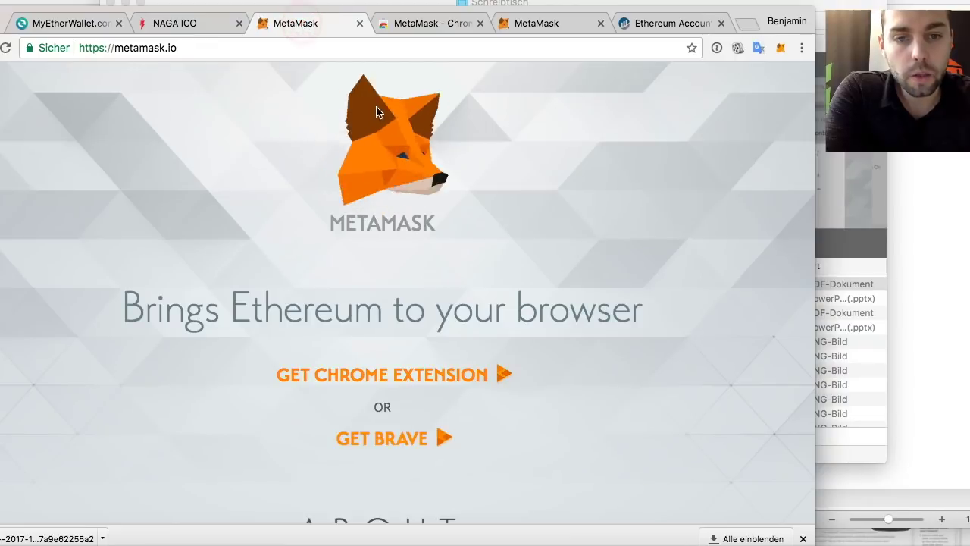
pyautogui.click(415, 24)
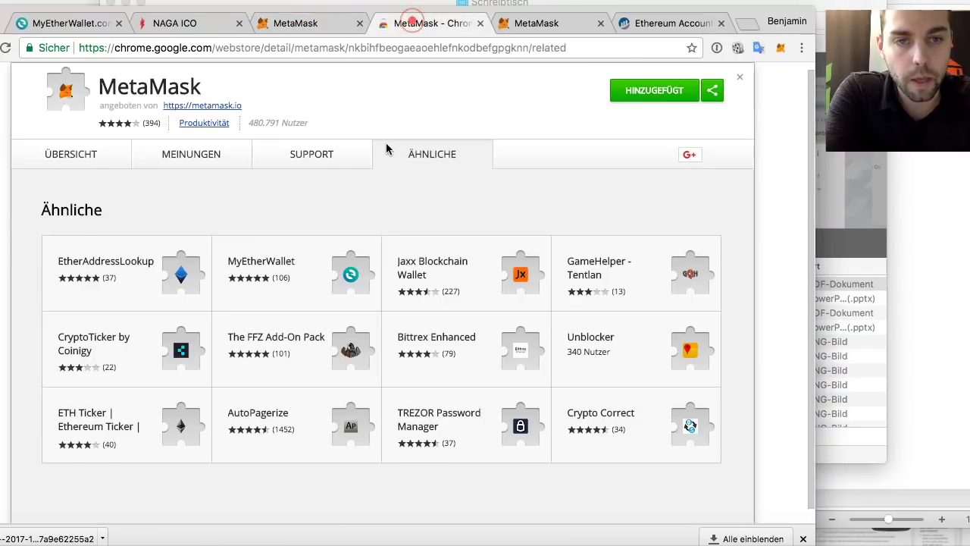
pyautogui.click(565, 21)
pyautogui.click(781, 47)
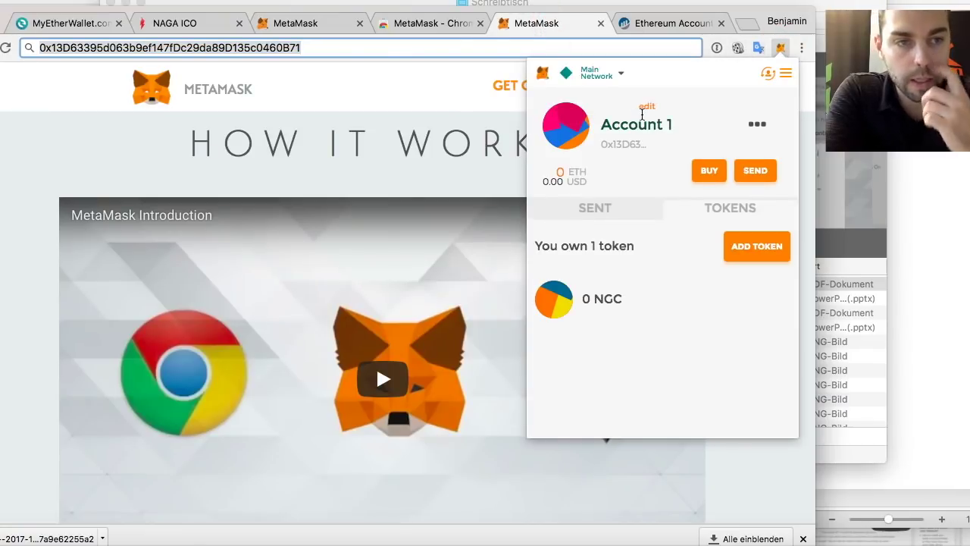
pyautogui.click(756, 131)
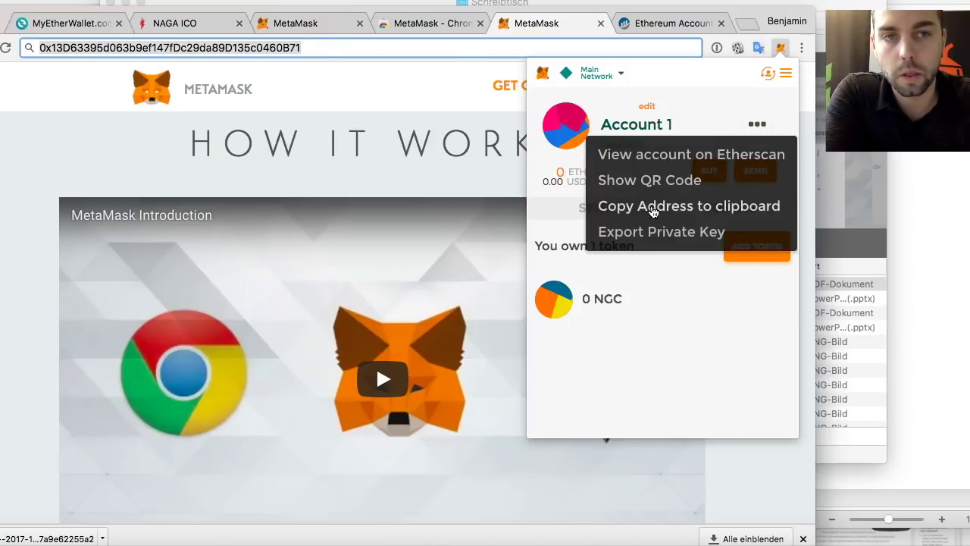
pyautogui.click(683, 97)
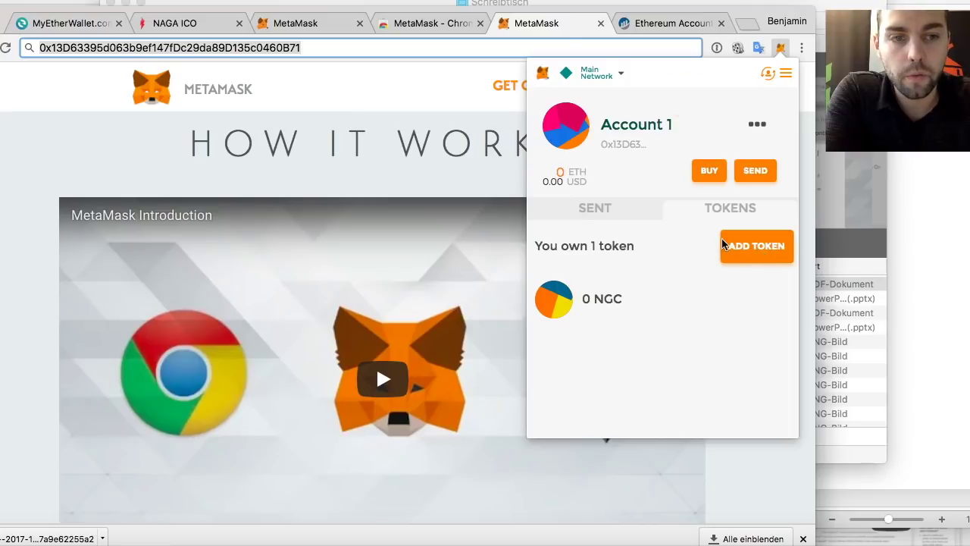
pyautogui.click(774, 247)
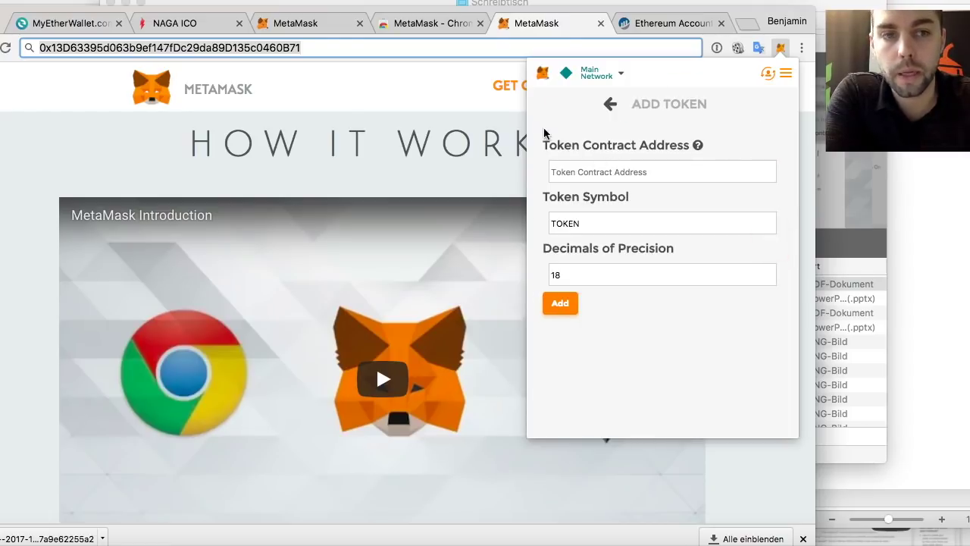
# - Return to the unlocked MyEtherWallet page and scroll to Token Balances showing 0 NGC
pyautogui.click(86, 23)
pyautogui.scroll(-8, 617, 208)
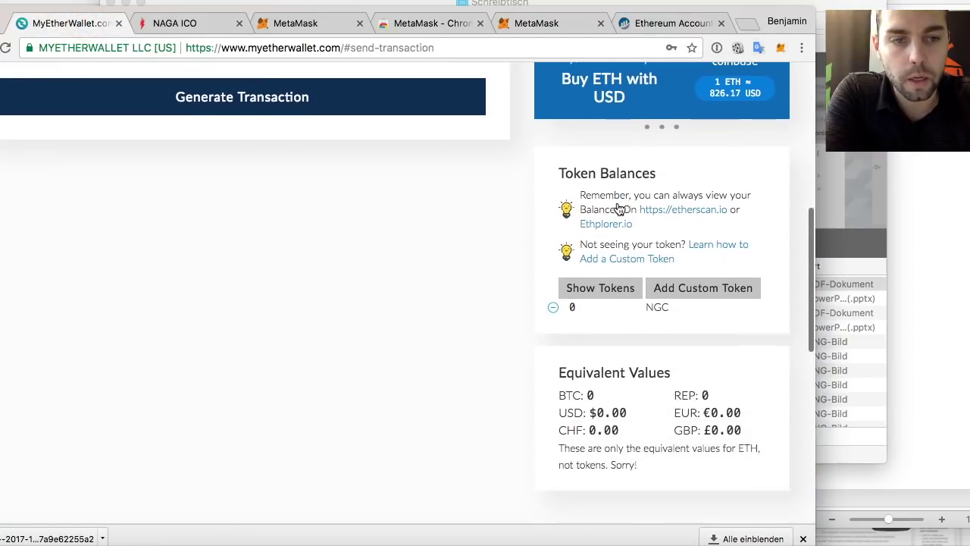